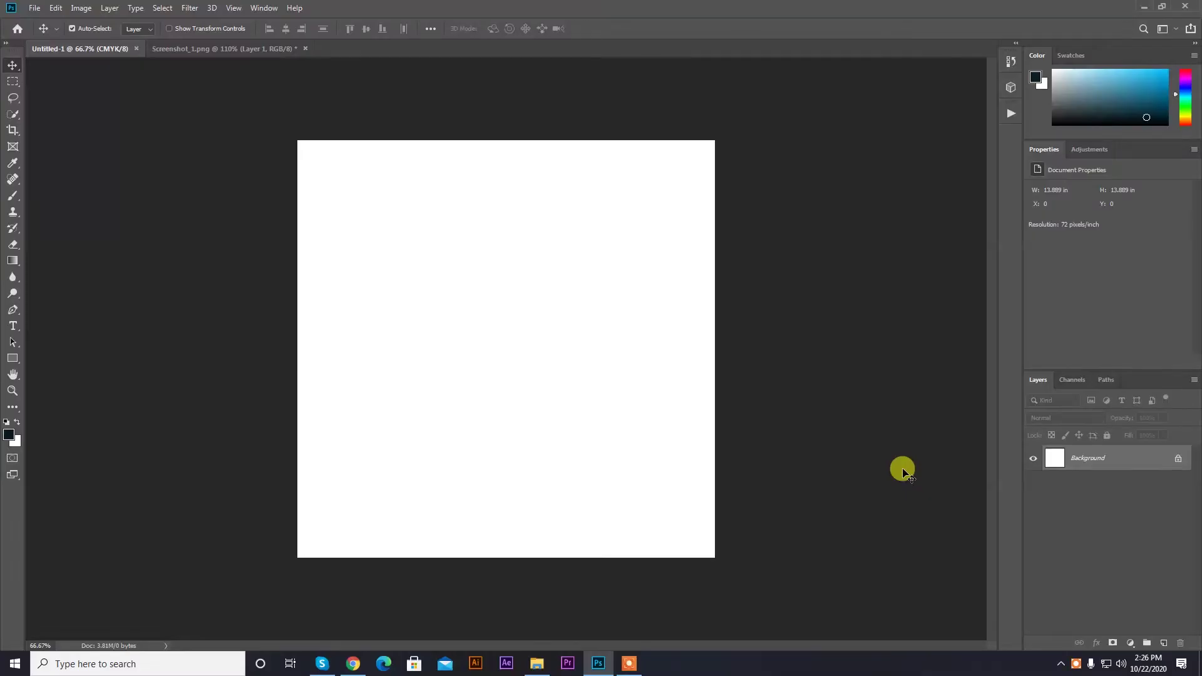
Open the Test Images photo from the Image folder on the F: drive.
click(34, 9)
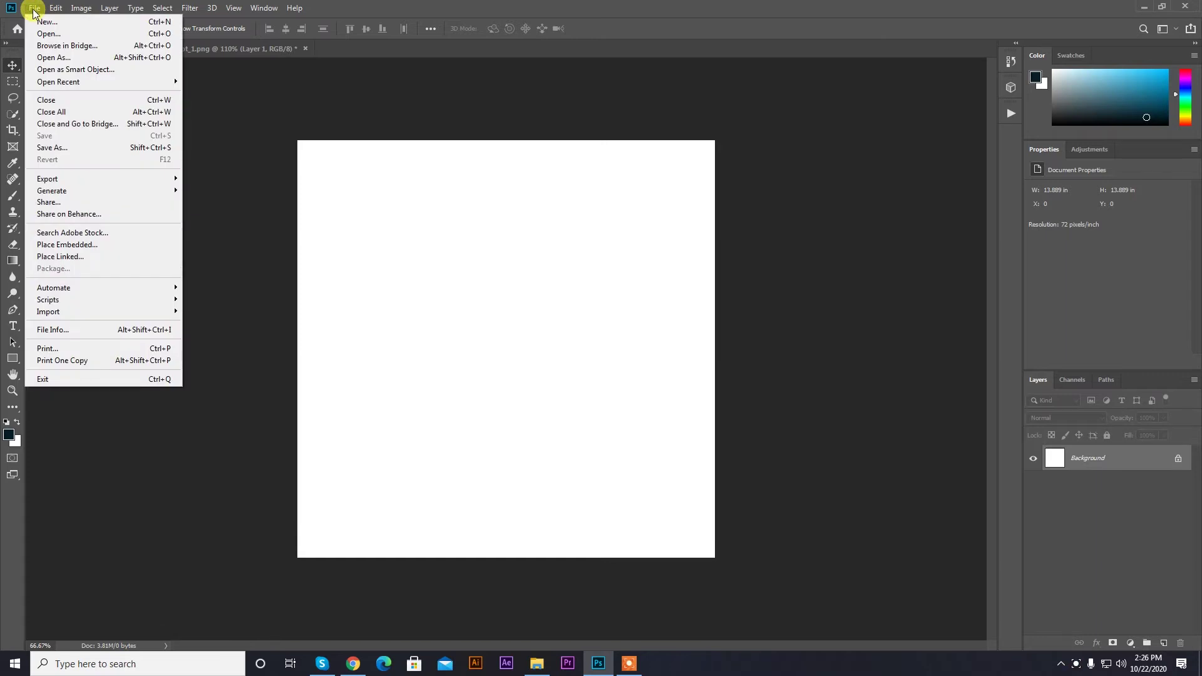
click(149, 36)
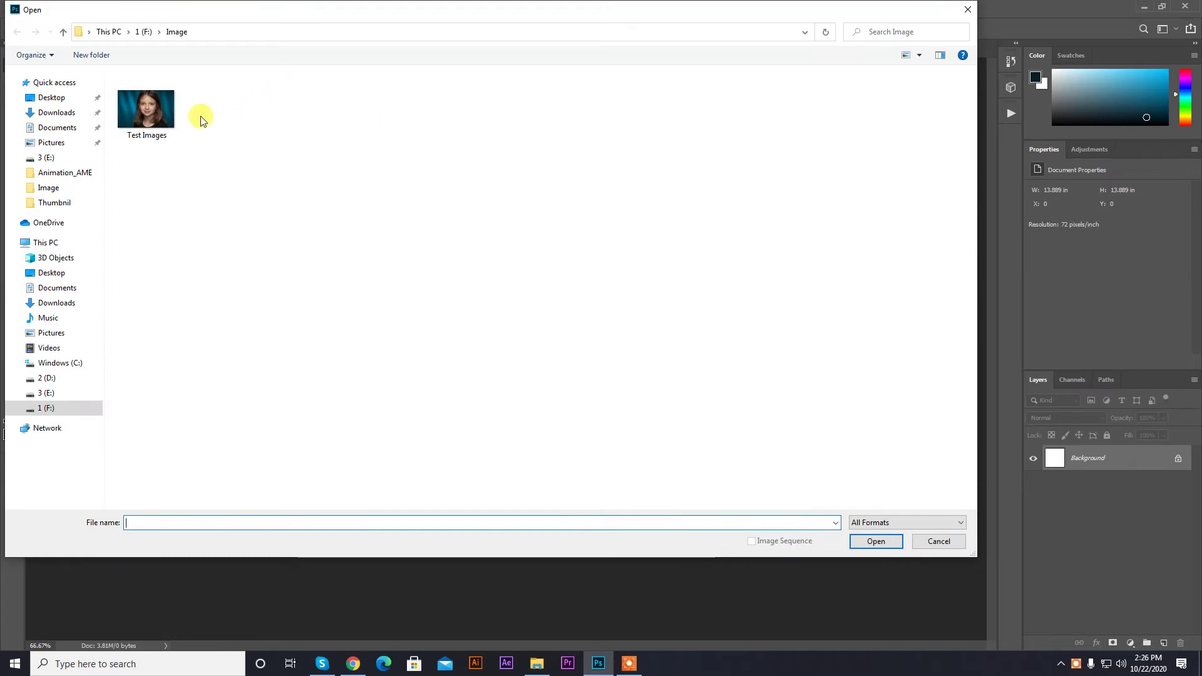
click(167, 121)
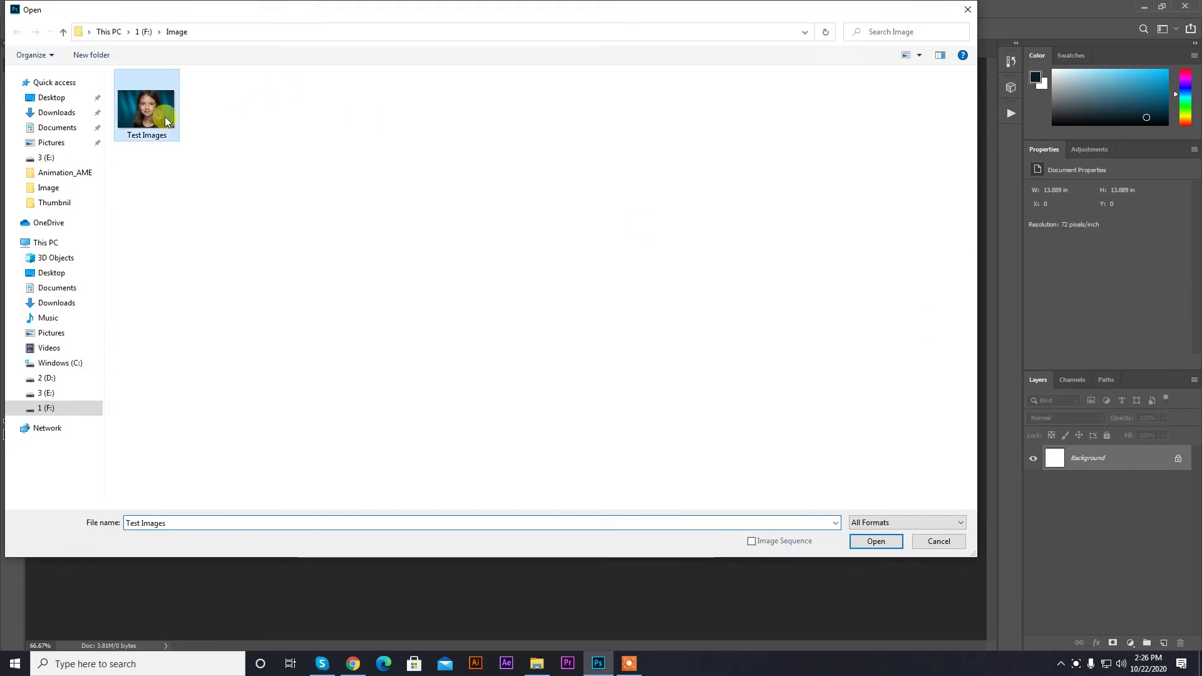
click(890, 542)
Start resizing the portrait with Image Size, using Preserve Details 2.0 as the resampling method.
scroll(534, 338, up, 6)
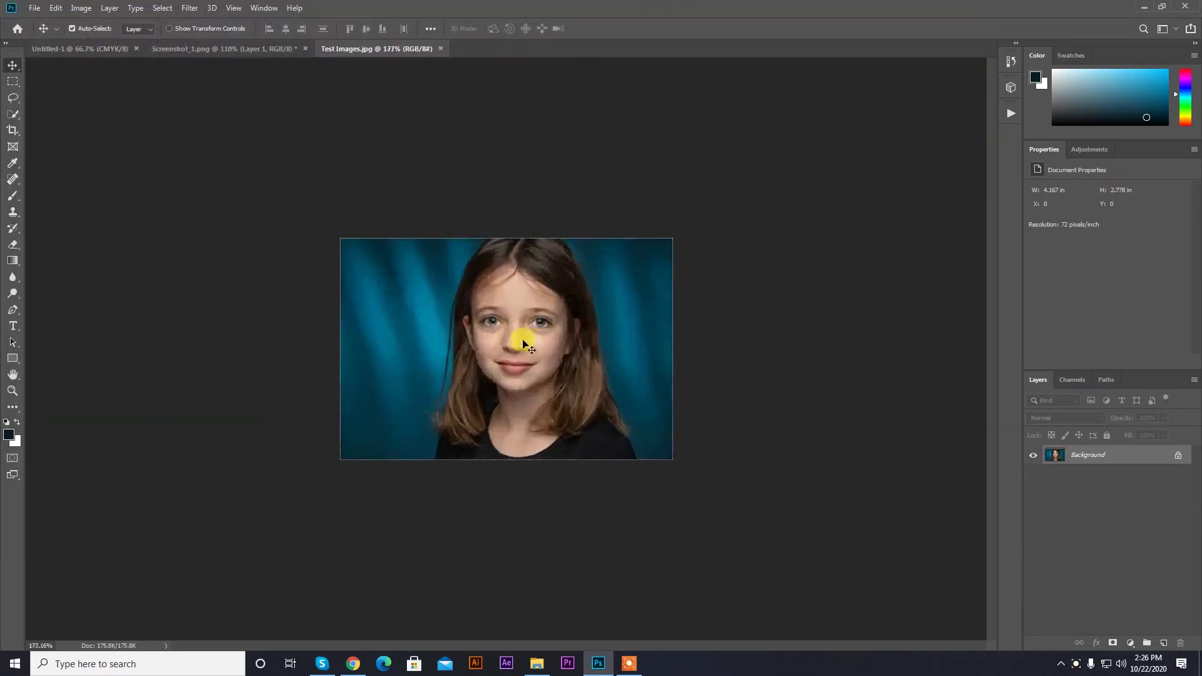
scroll(536, 333, down, 3)
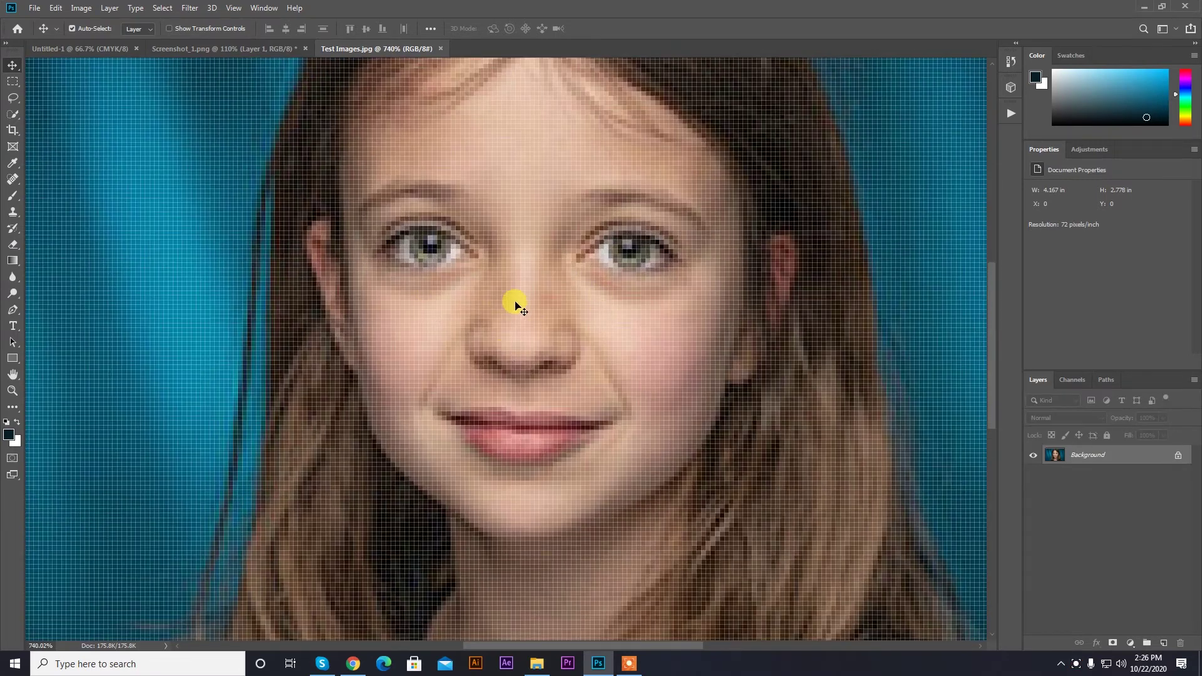
scroll(530, 305, up, 1)
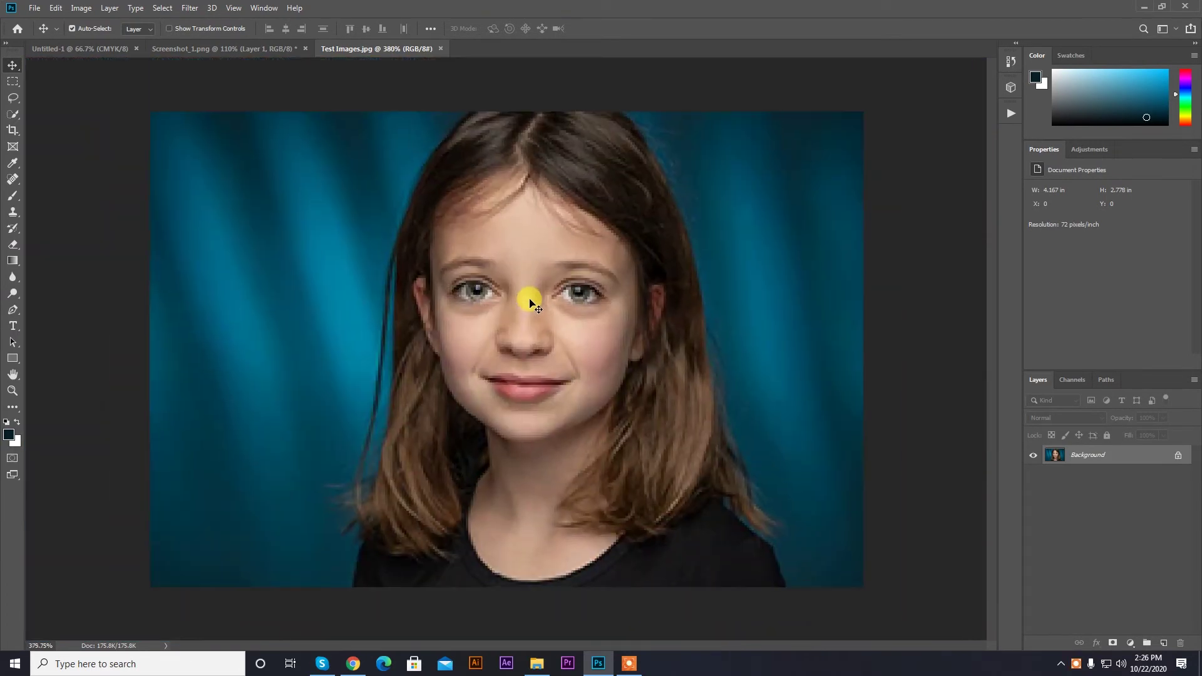
scroll(530, 305, down, 1)
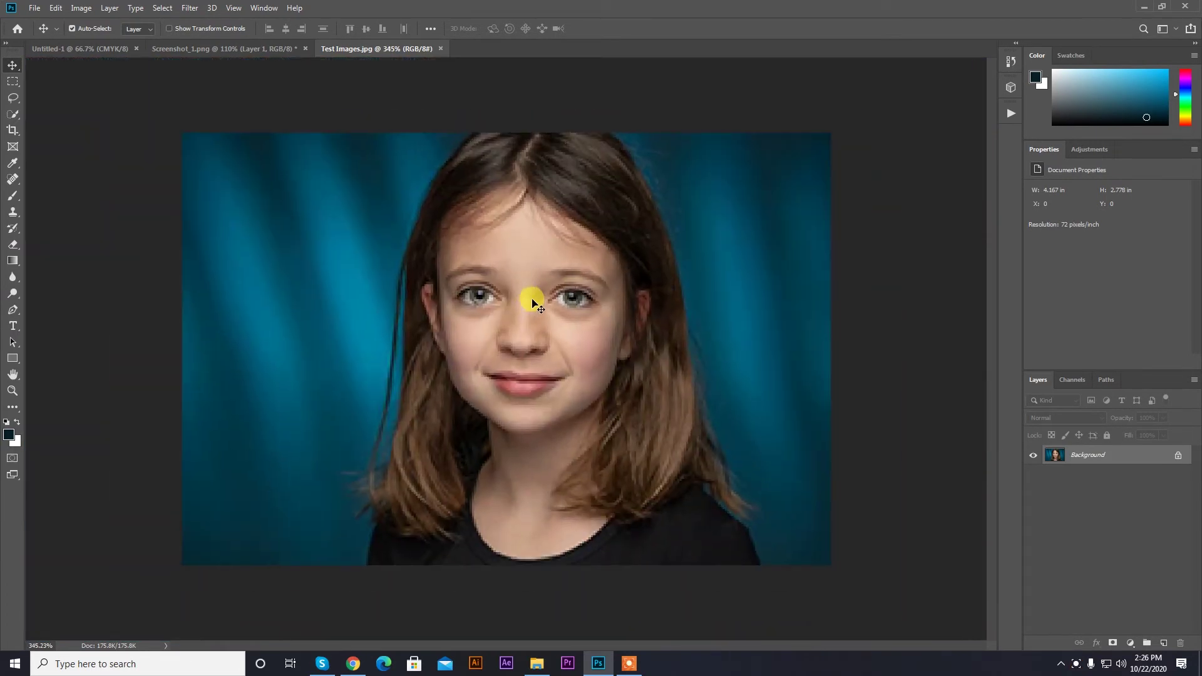
click(94, 12)
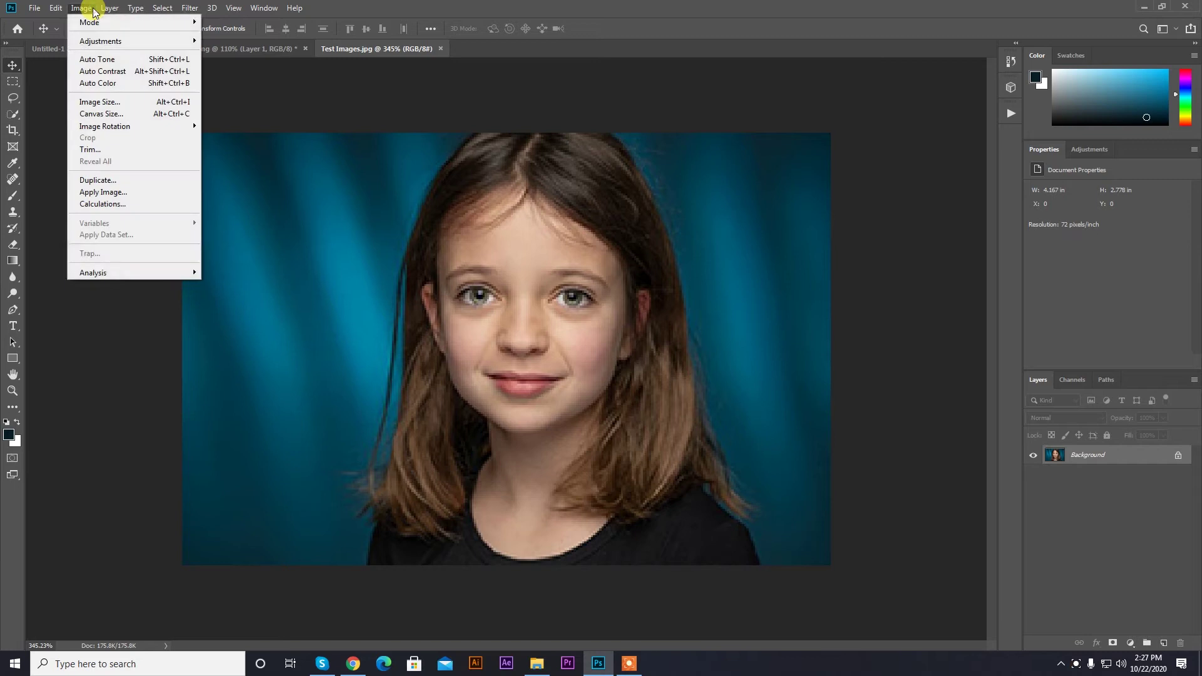
click(129, 107)
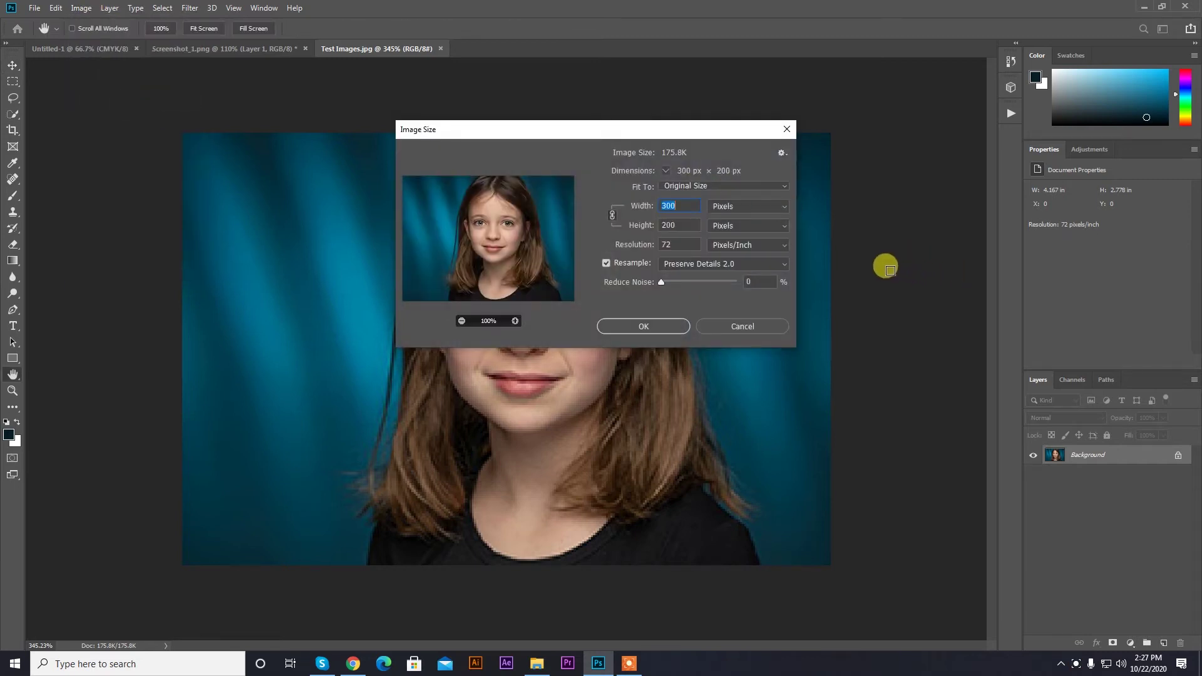
click(762, 263)
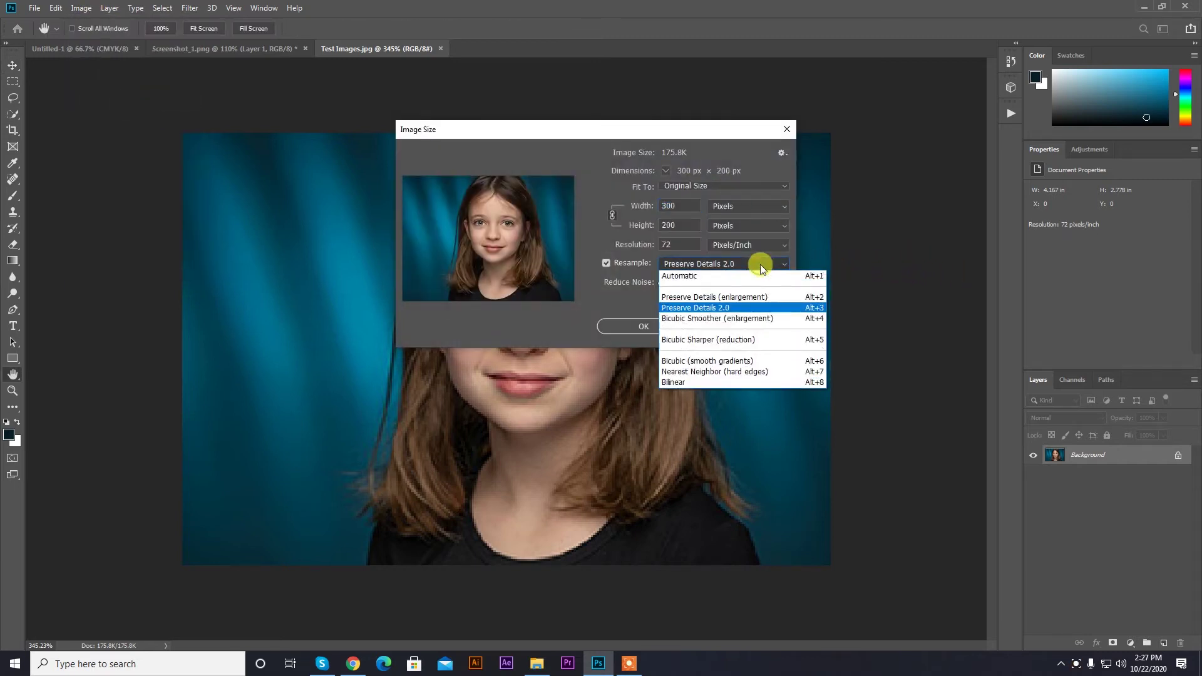
click(734, 308)
Set the image resolution to 300 pixels/inch and the height to 4000 pixels, and apply the resize.
click(631, 243)
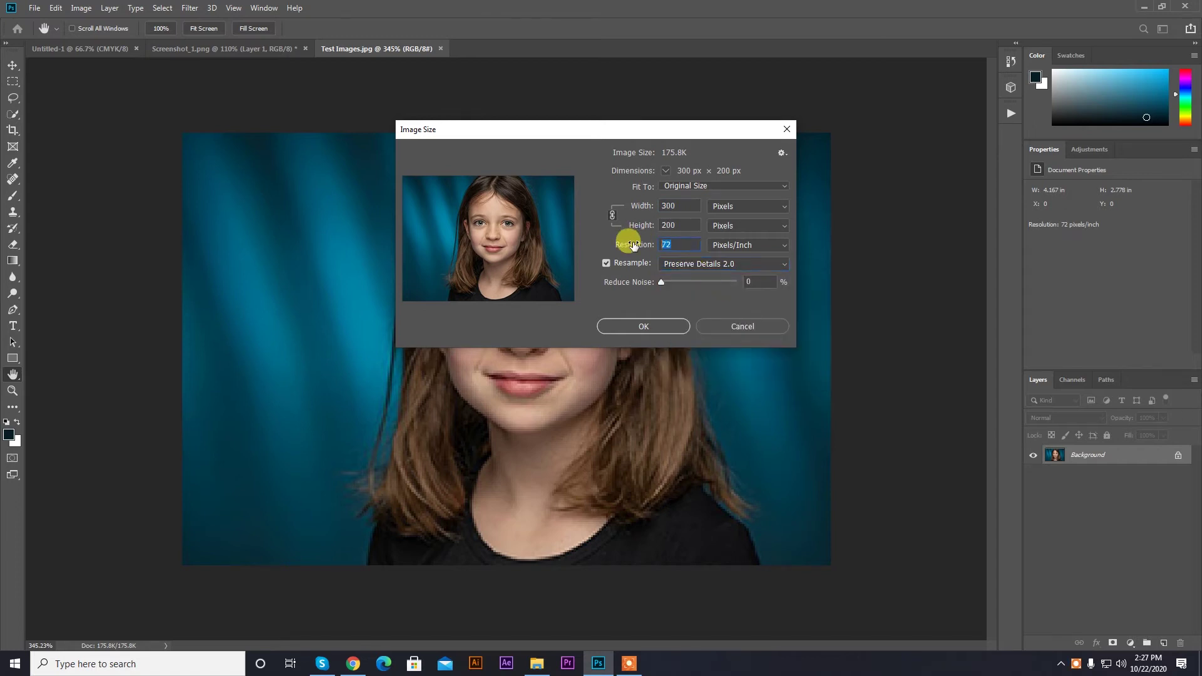
text(300)
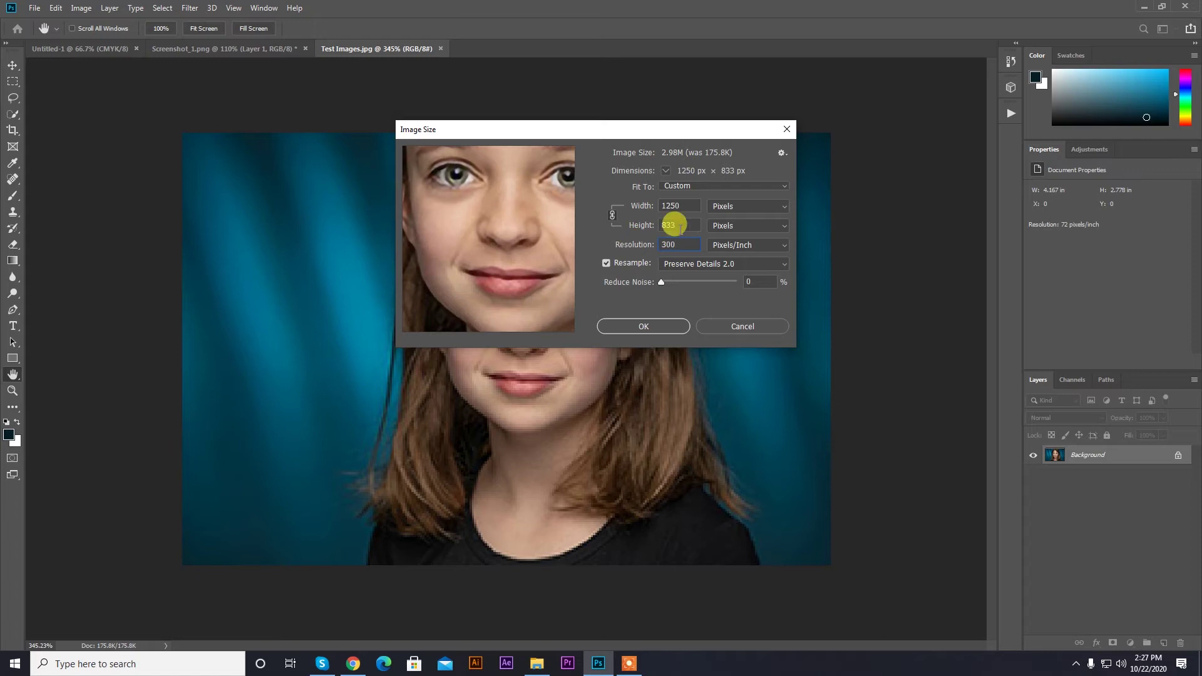
click(647, 226)
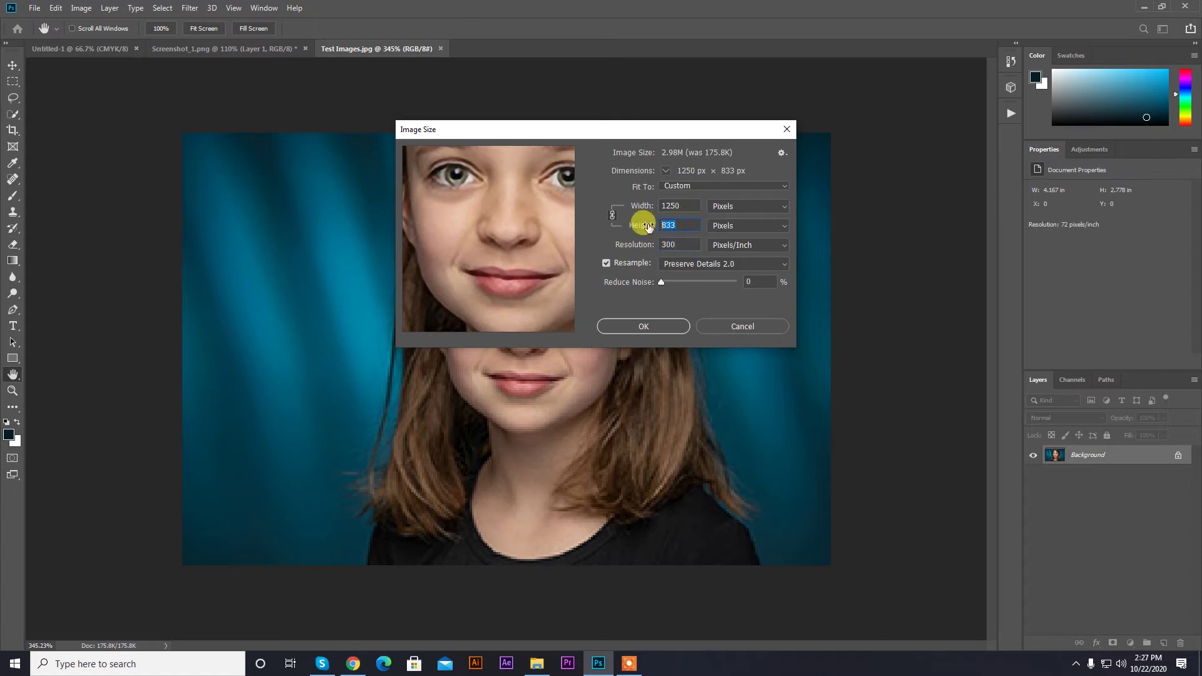
text(4000)
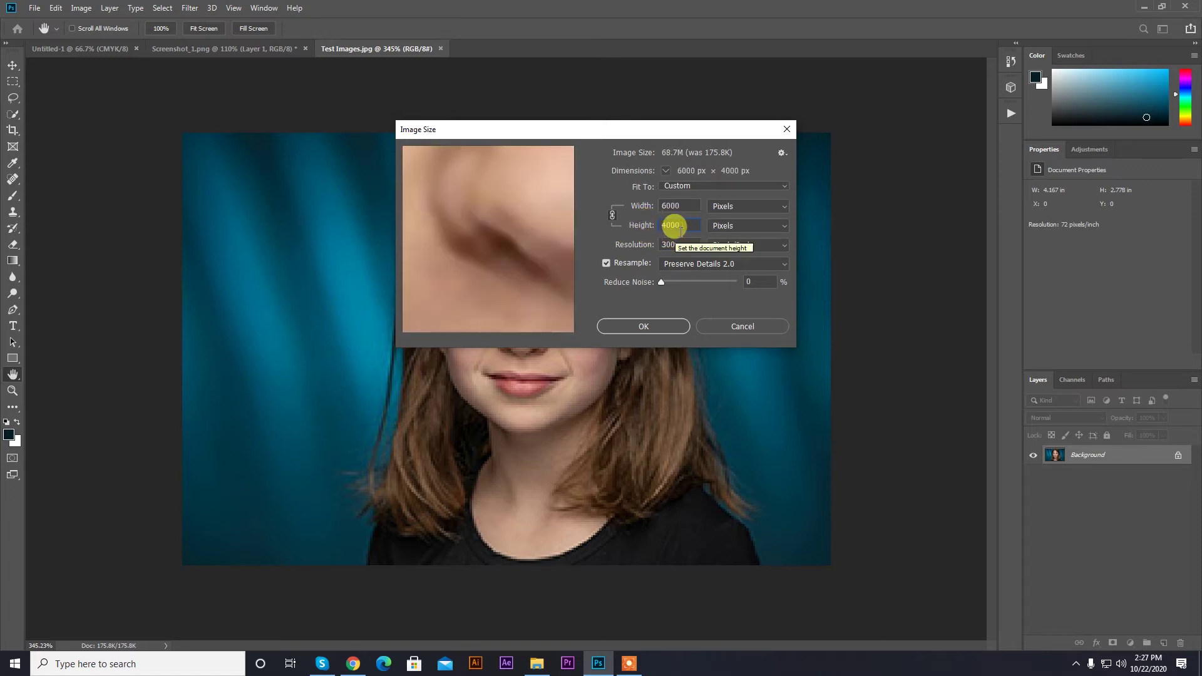
click(650, 323)
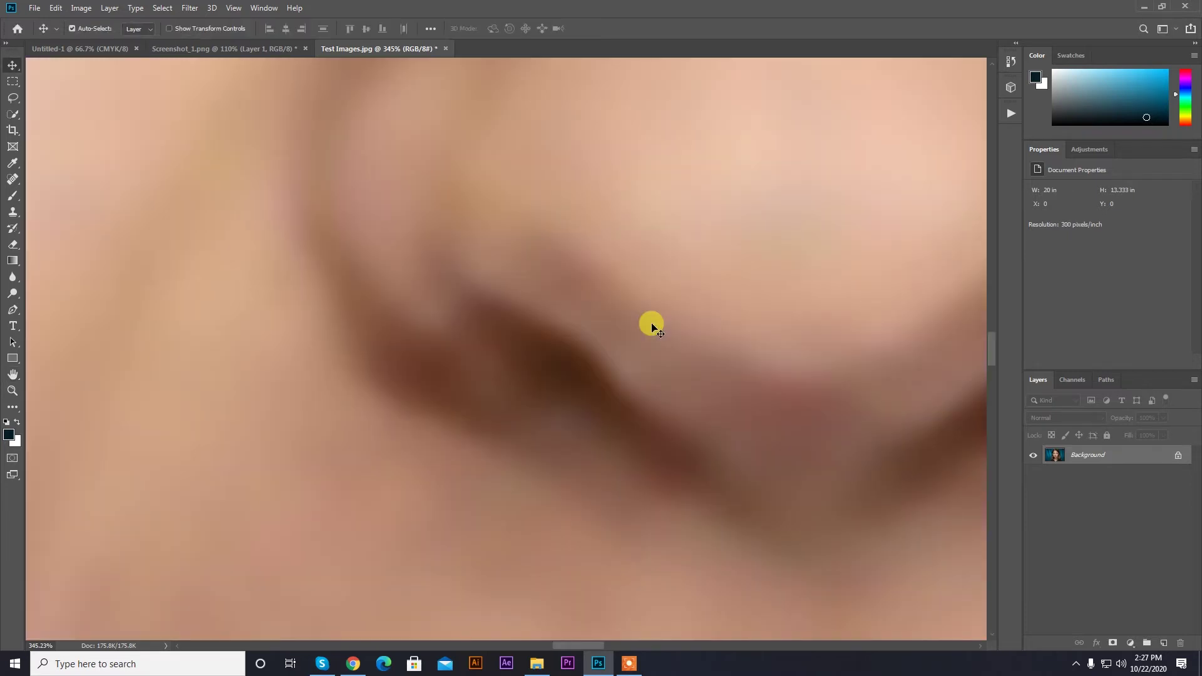
Apply a Surface Blur to the whole portrait with a radius of 10 pixels and a threshold of 10 levels.
key(ctrl+0)
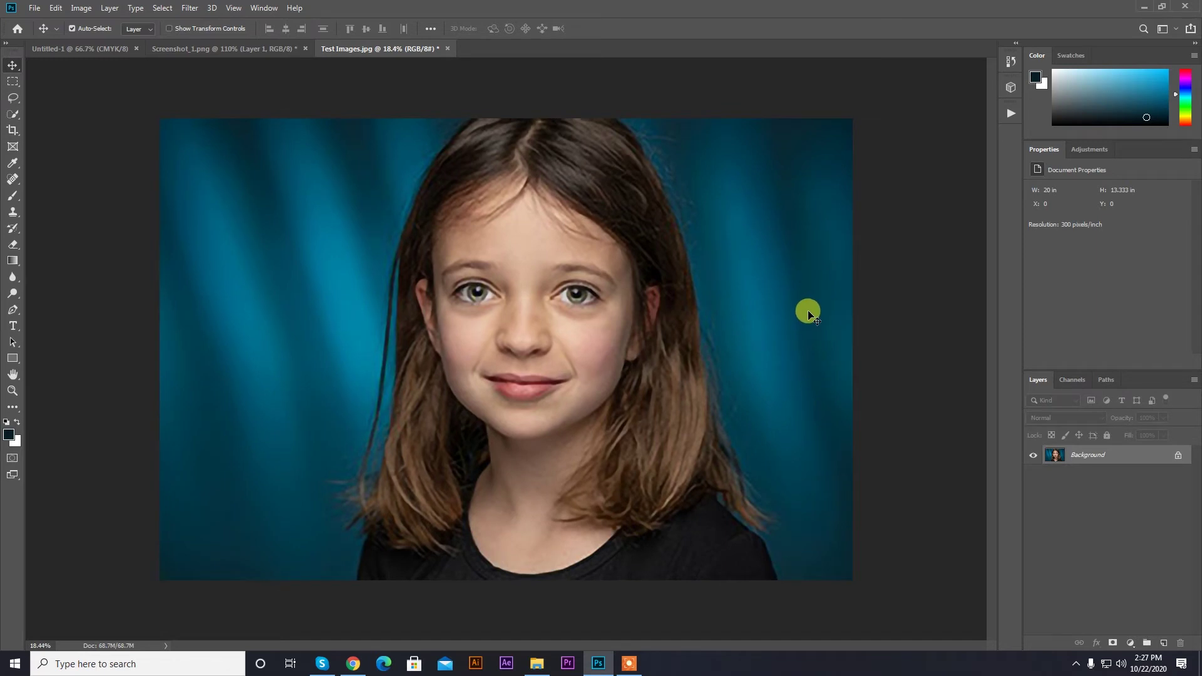
click(190, 9)
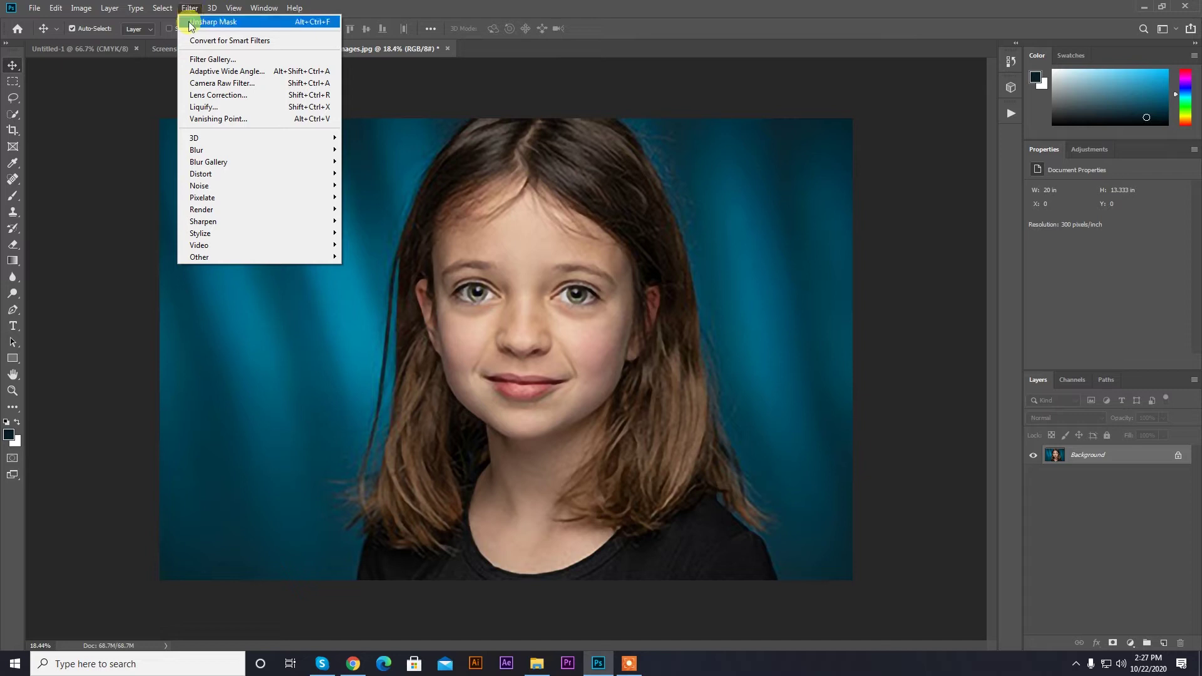
mouse_move(194, 161)
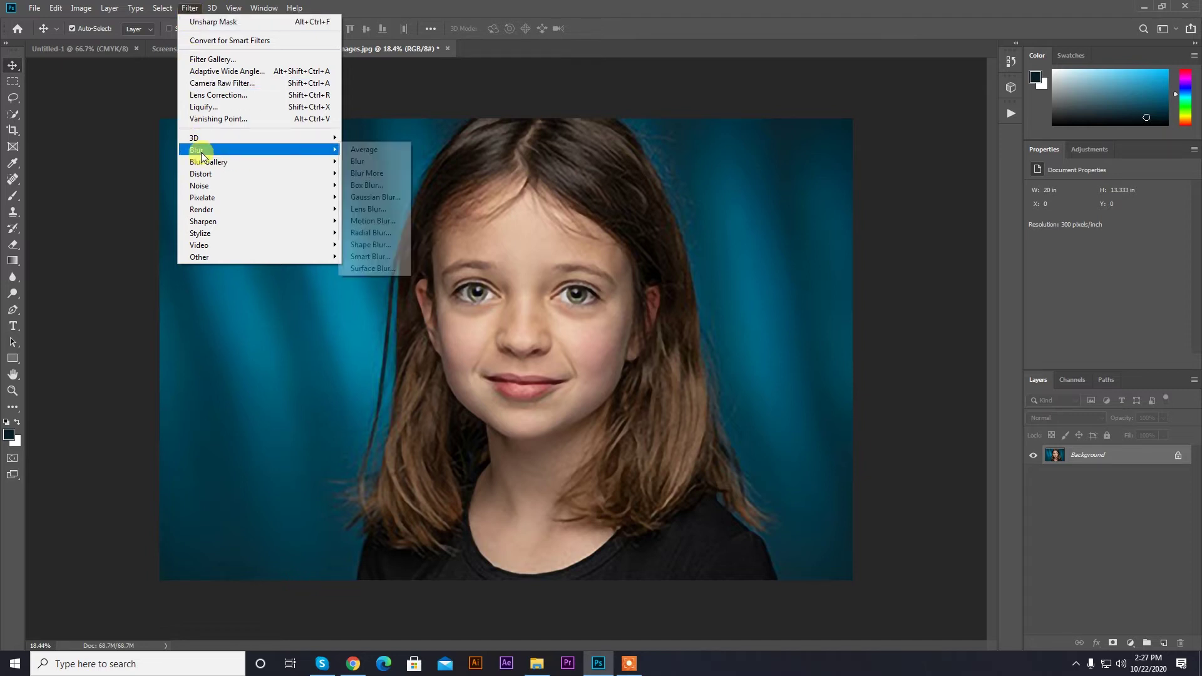
click(394, 268)
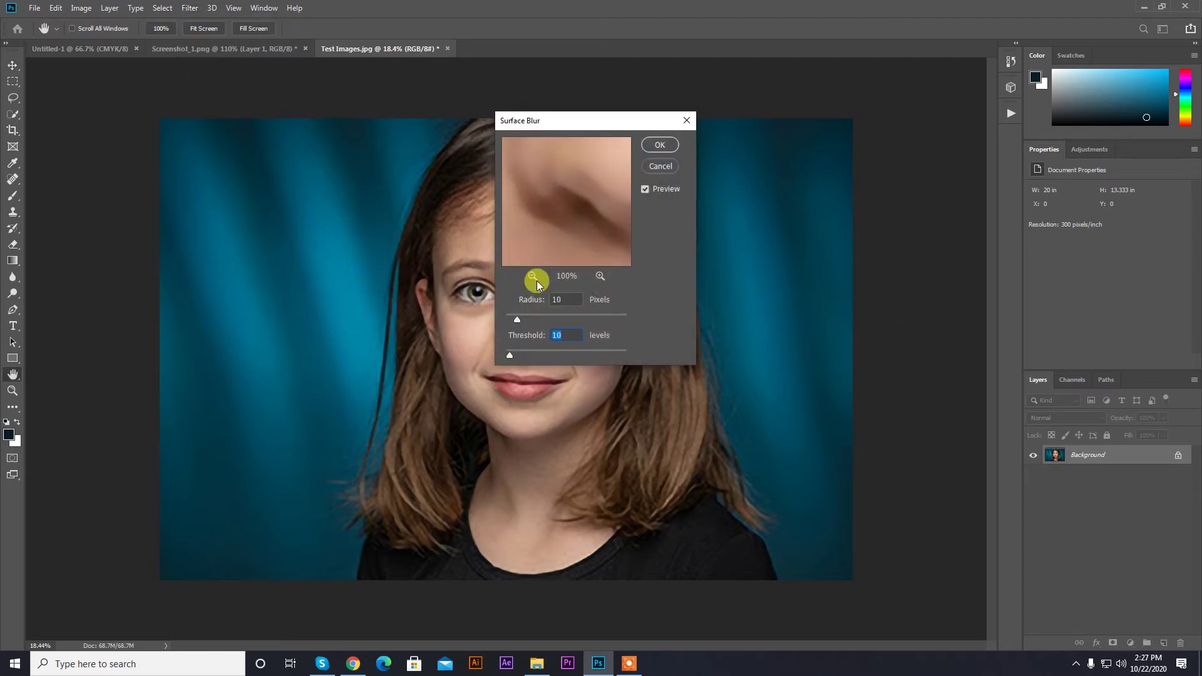
click(532, 276)
click(532, 276)
click(532, 276)
click(532, 276)
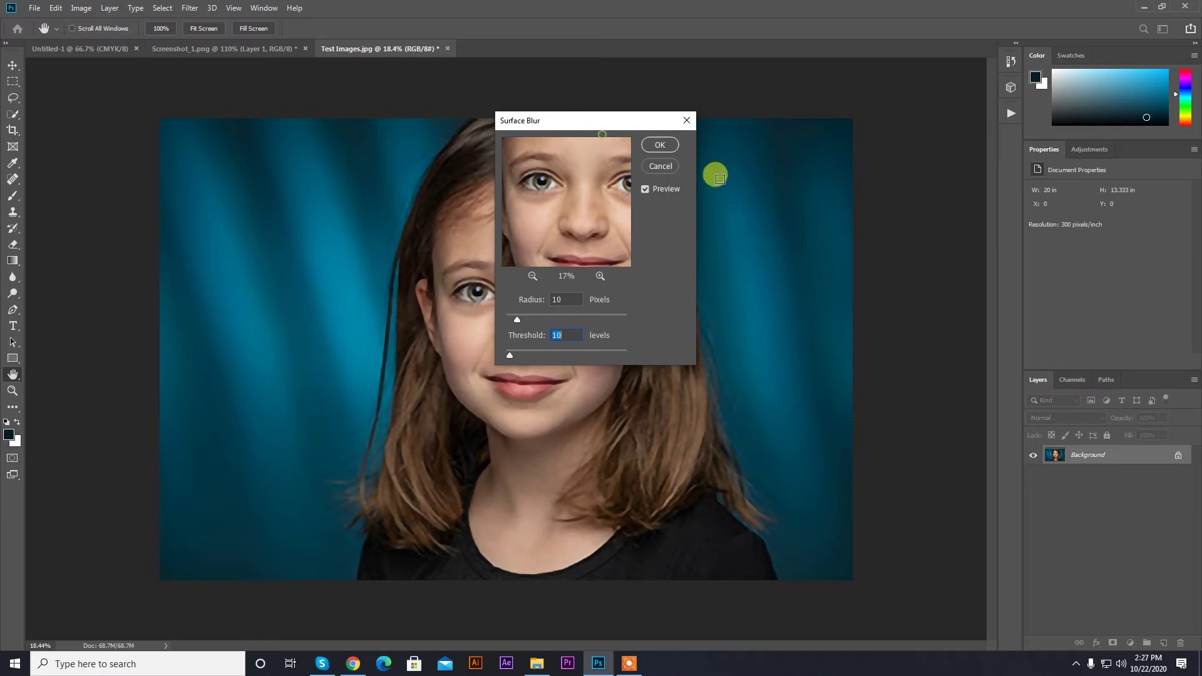
drag(610, 130, 729, 186)
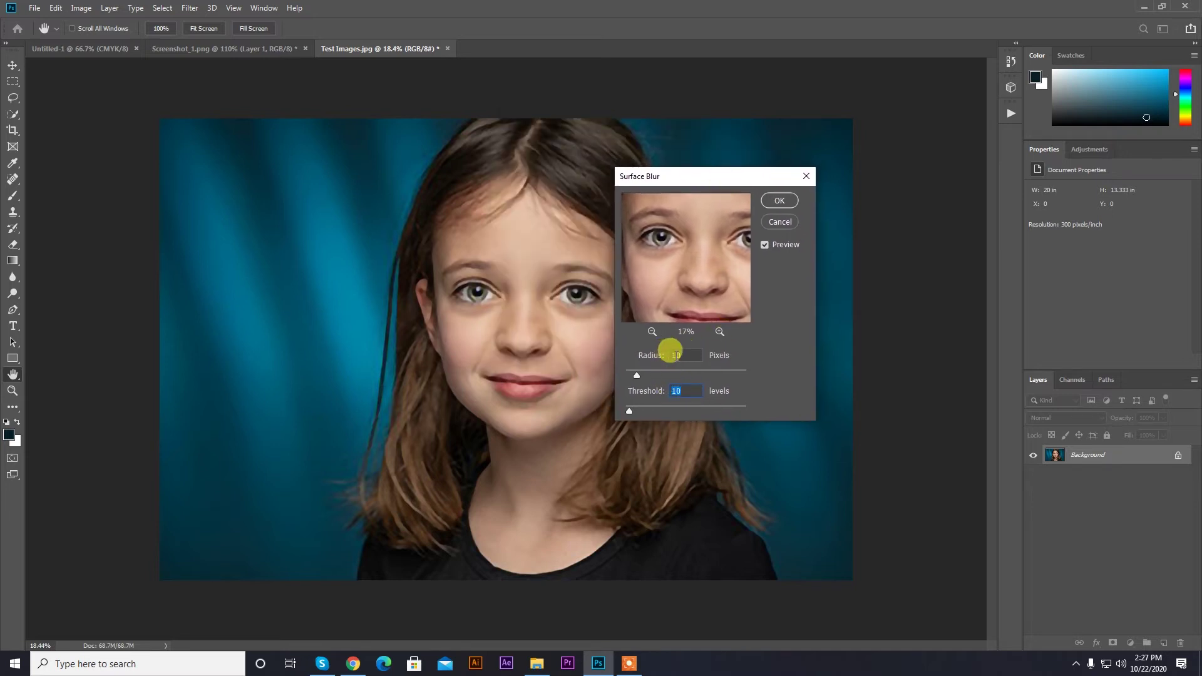
click(780, 201)
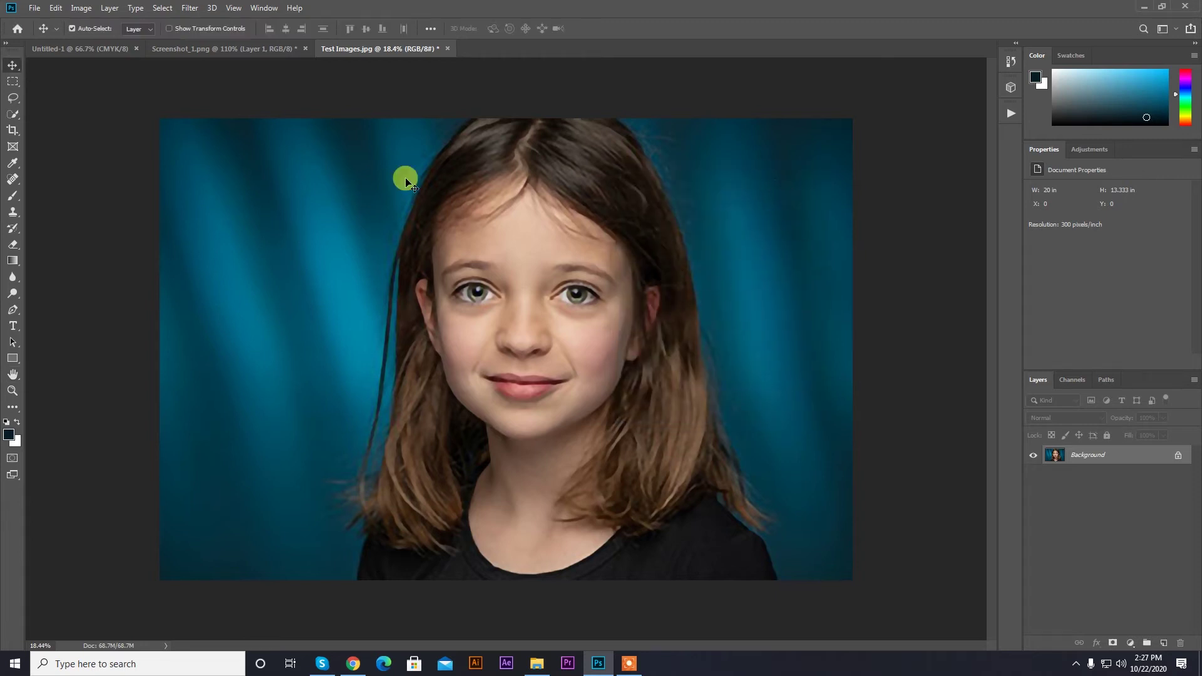
Sharpen the portrait with Unsharp Mask at amount 75%, radius 1.5 pixels and threshold 50 levels.
click(189, 8)
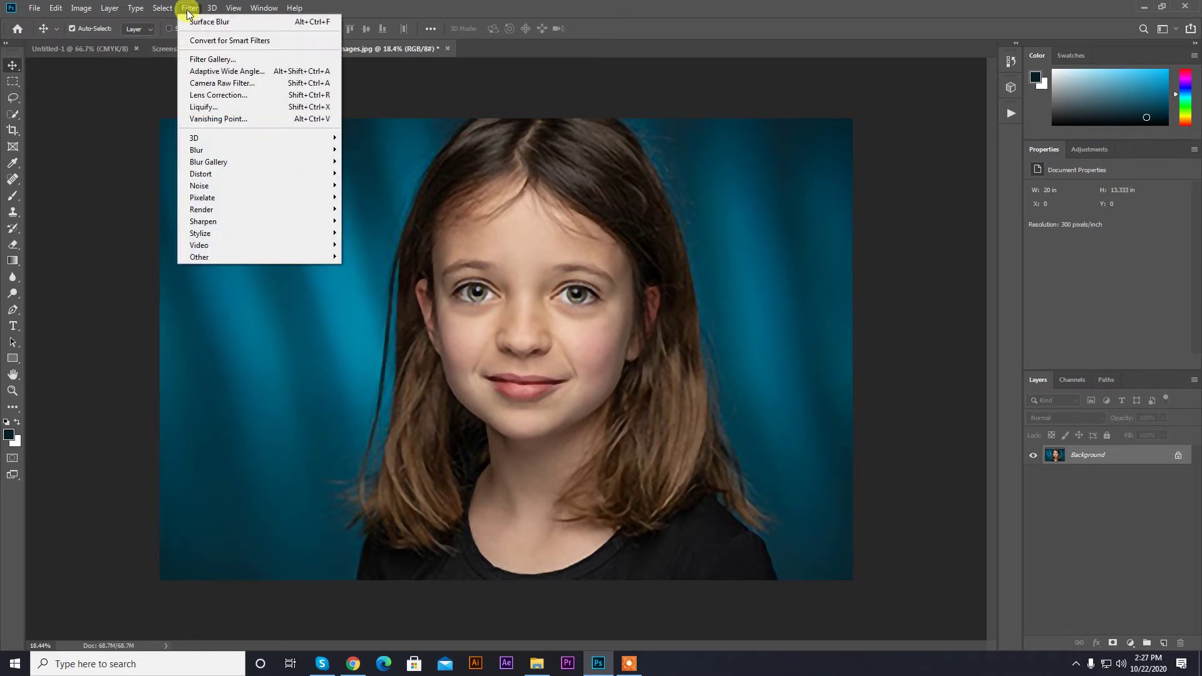
mouse_move(215, 220)
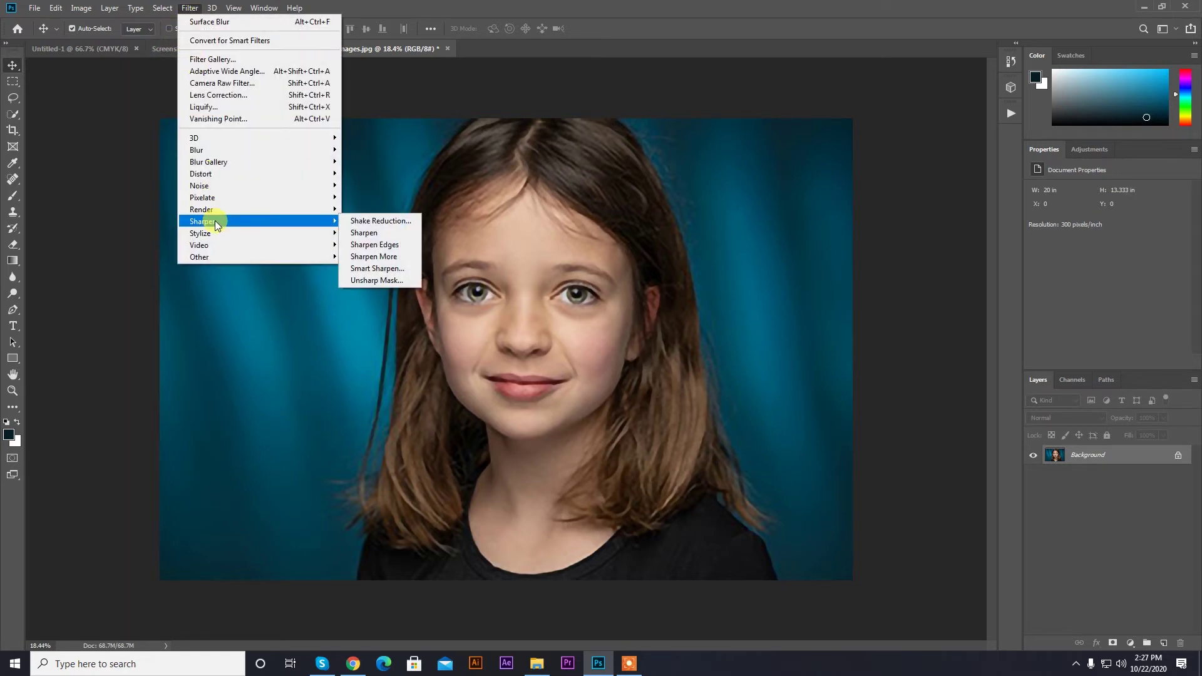
click(399, 280)
click(744, 319)
click(744, 320)
click(744, 320)
drag(770, 264, 792, 271)
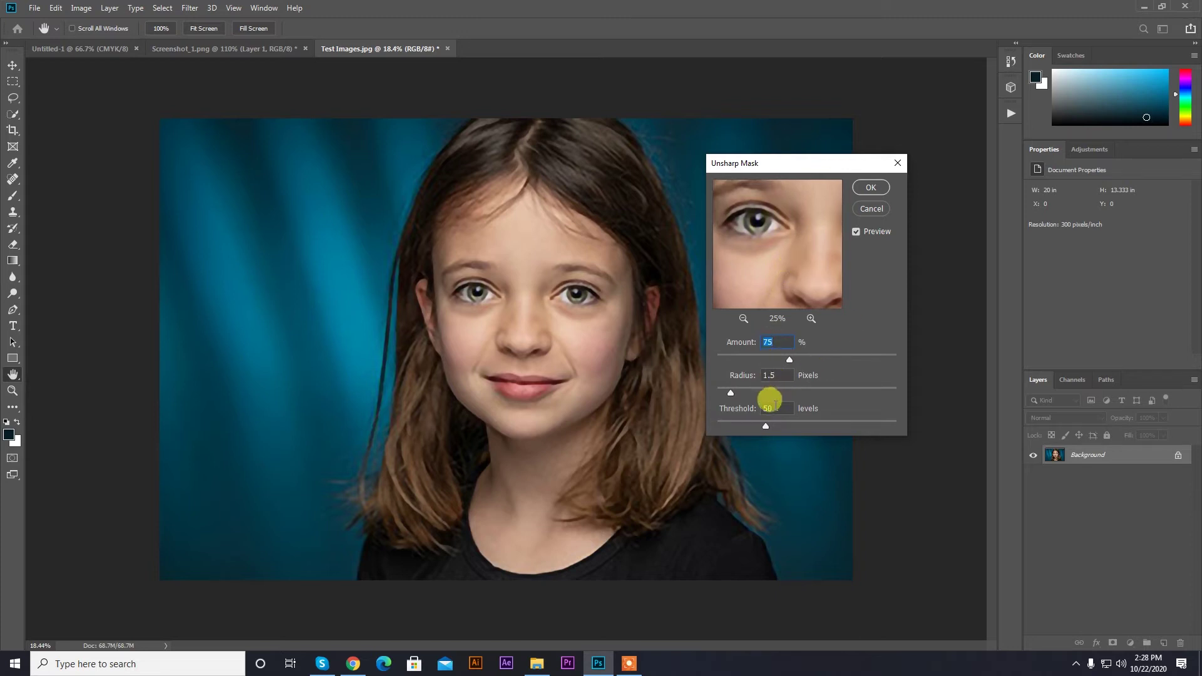
click(872, 187)
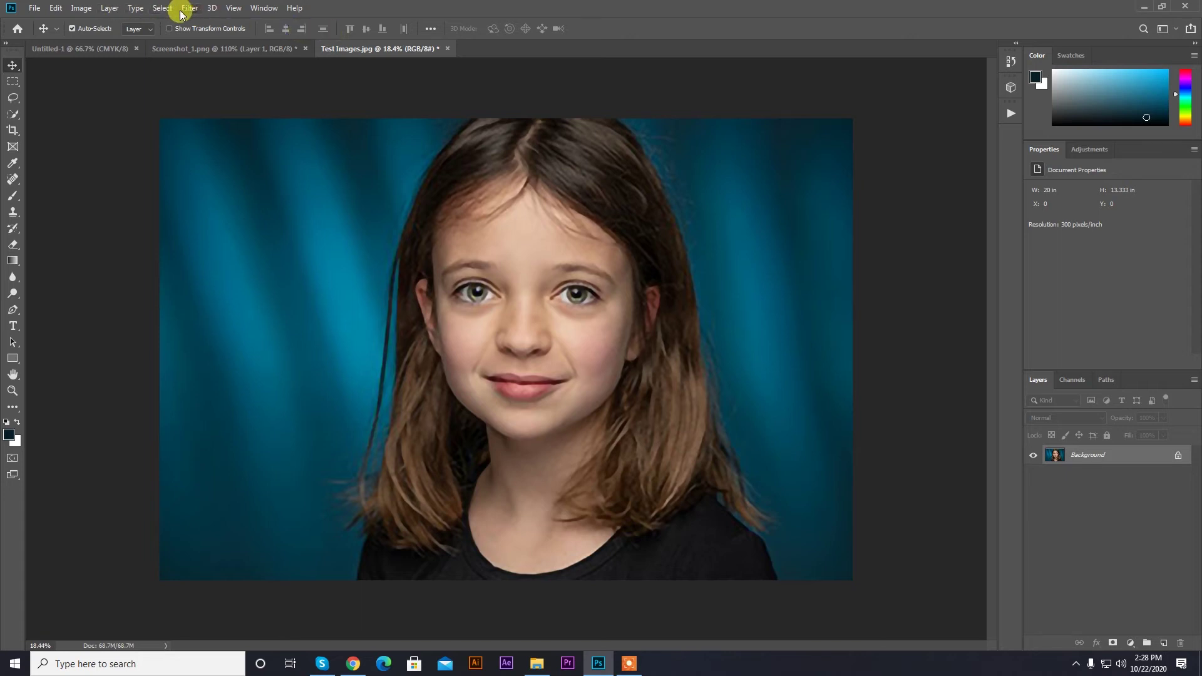
Duplicate the Background layer as Background copy and give the copy an inverted, black layer mask.
click(110, 8)
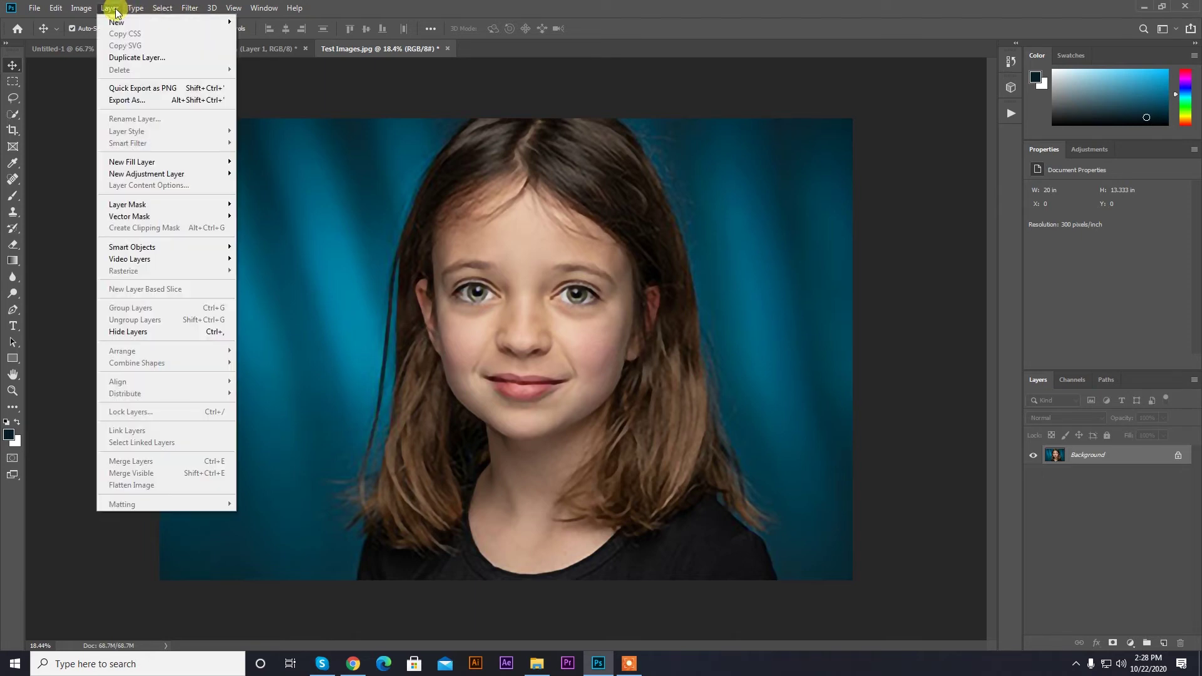
click(136, 57)
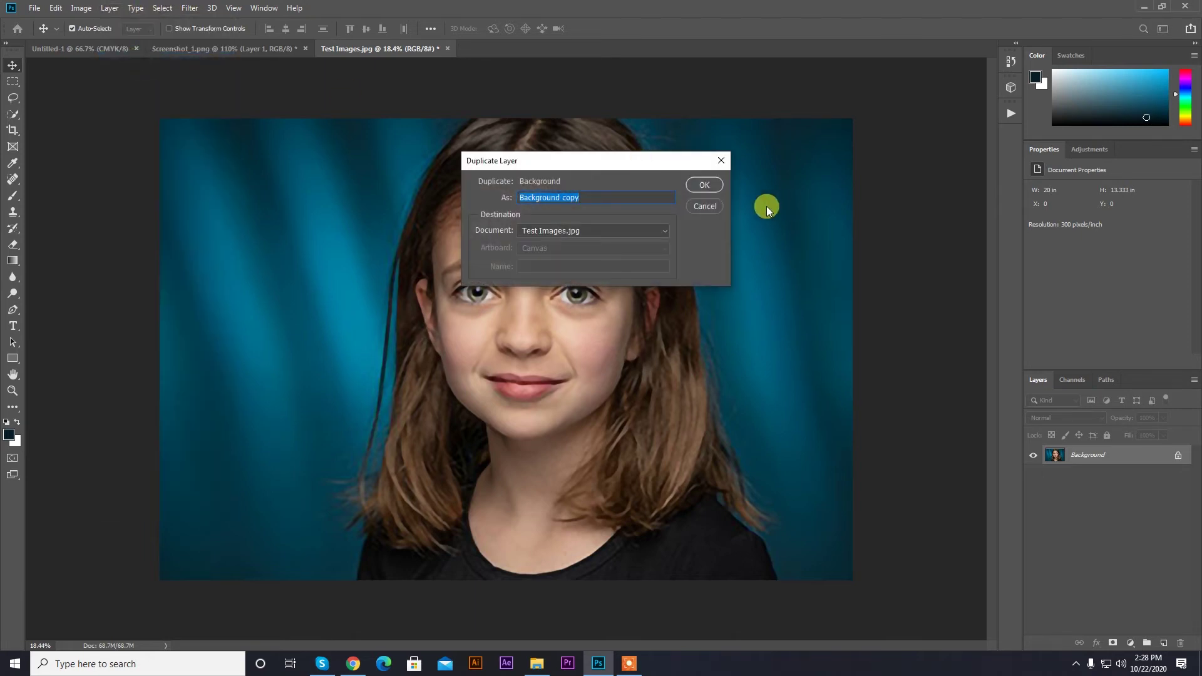
click(712, 184)
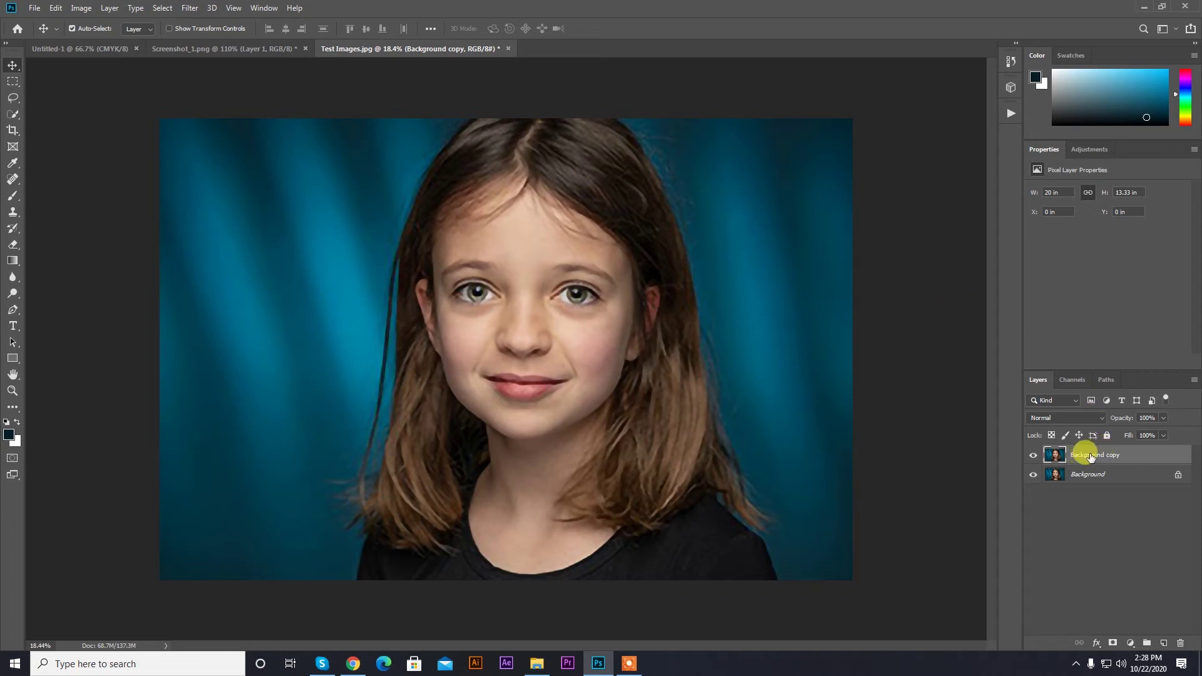
click(1114, 643)
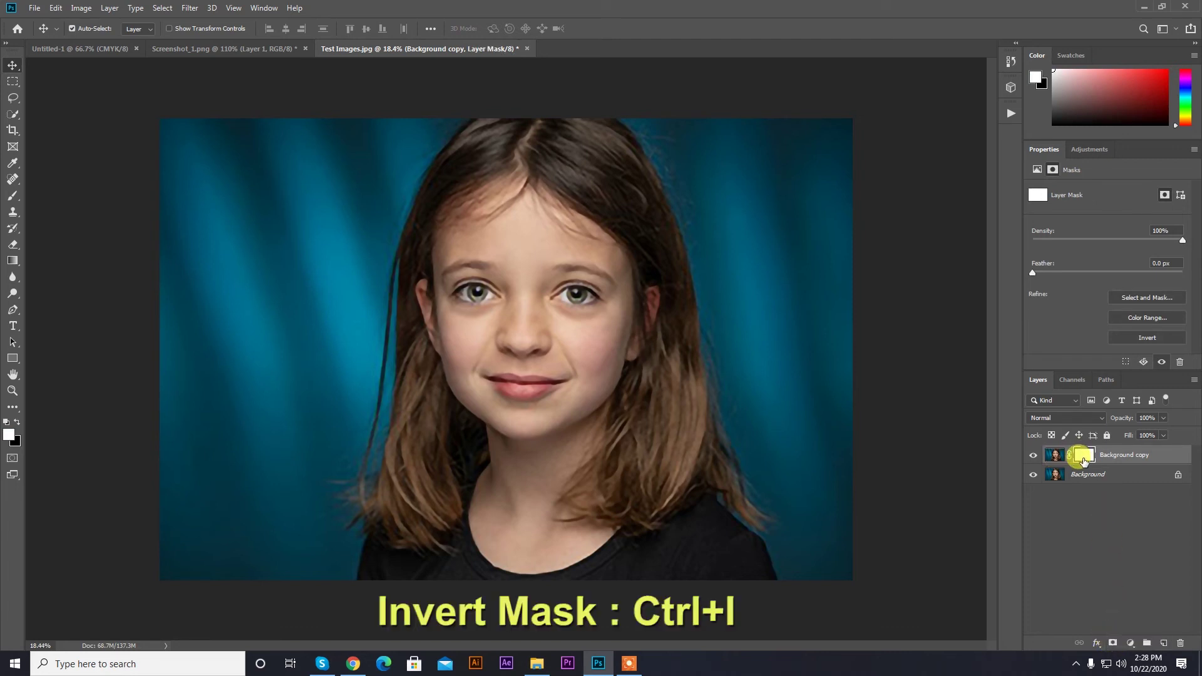
key(ctrl+i)
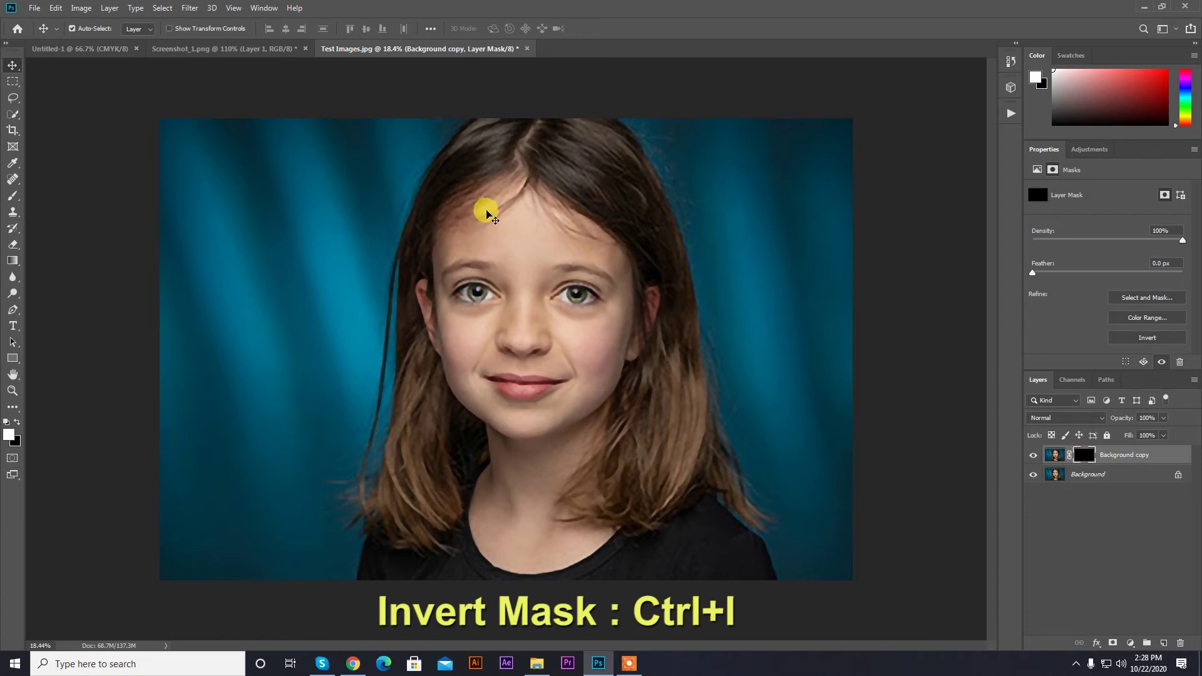
Paint white on the Background copy's mask around the girl's face, from the forehead down to the neck, with a soft 495 px brush.
click(13, 197)
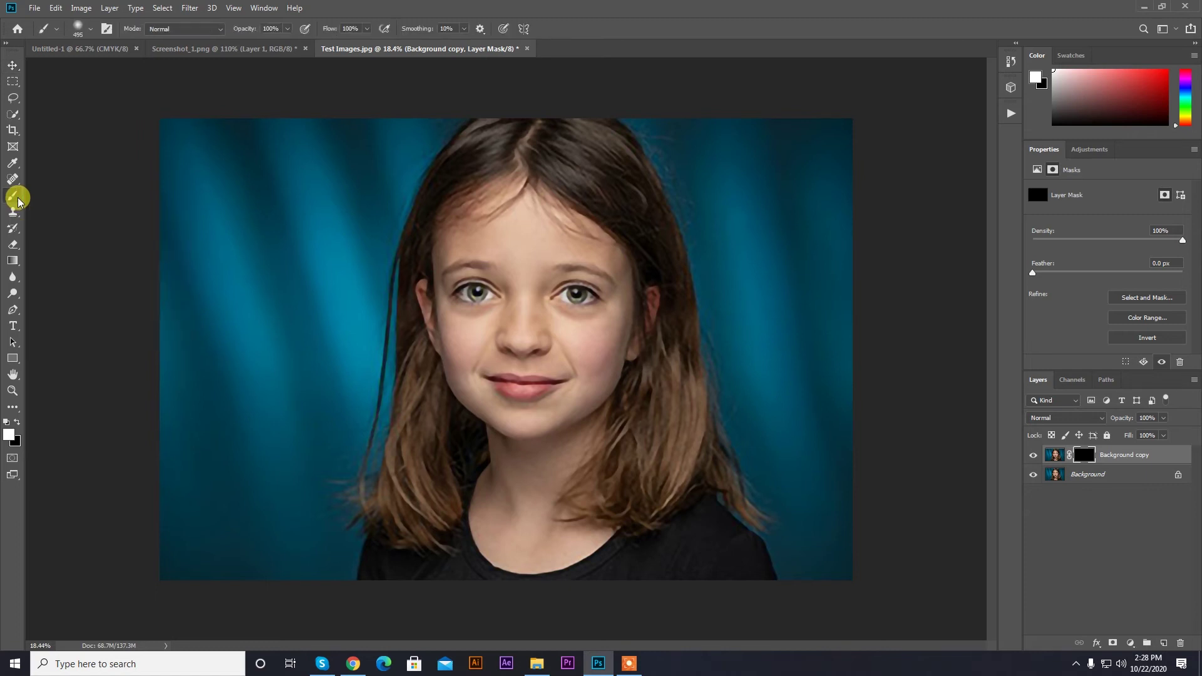
click(90, 30)
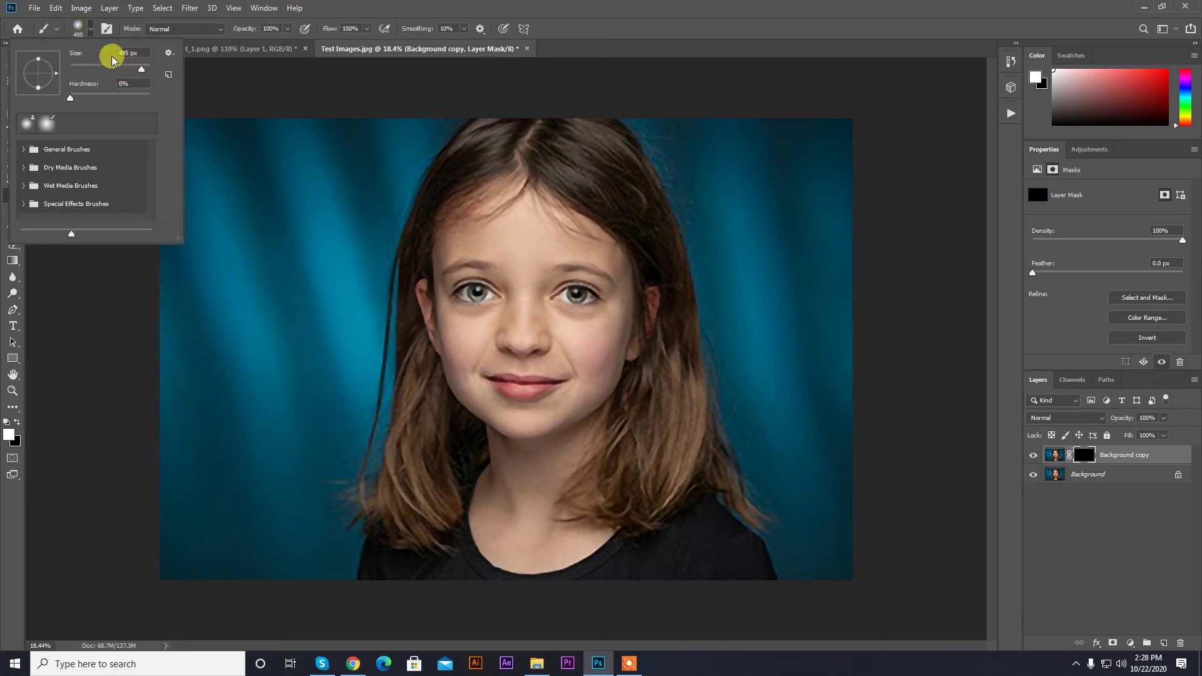
click(90, 32)
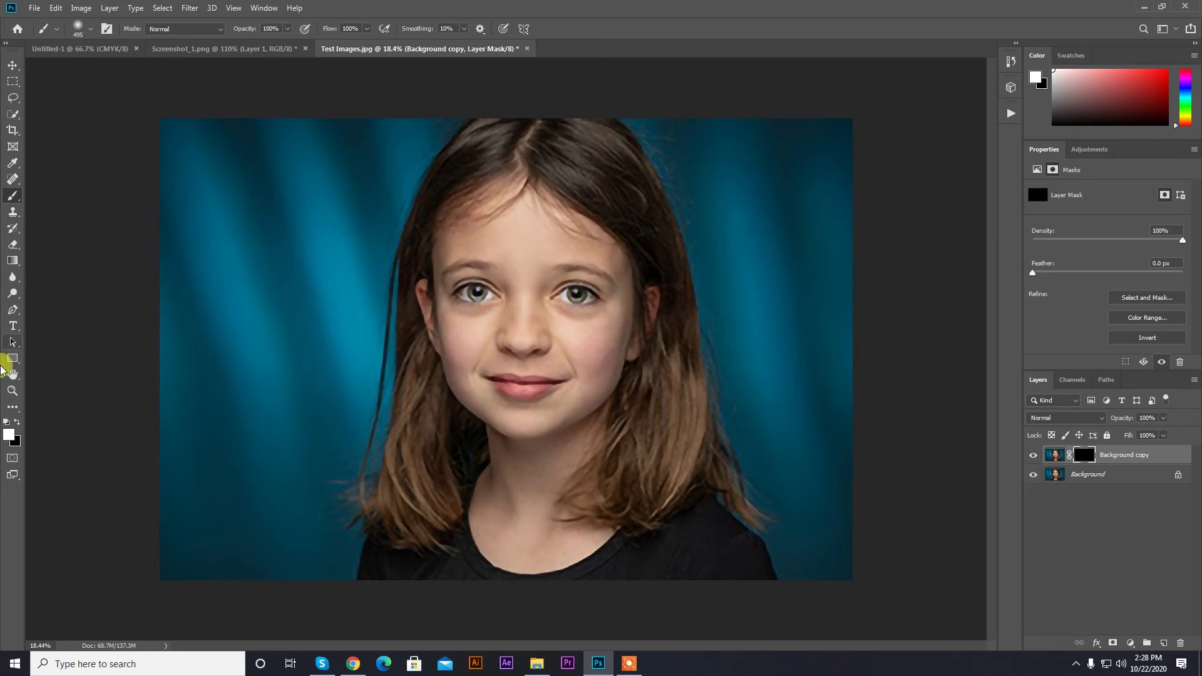
click(10, 439)
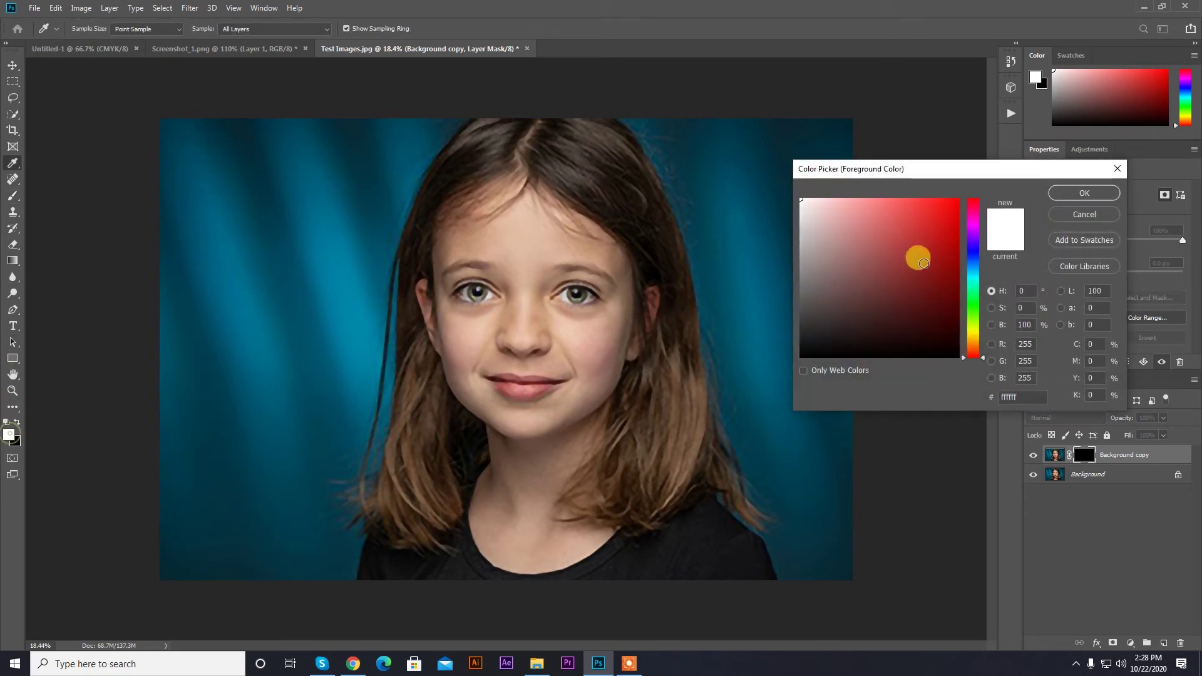
click(1085, 193)
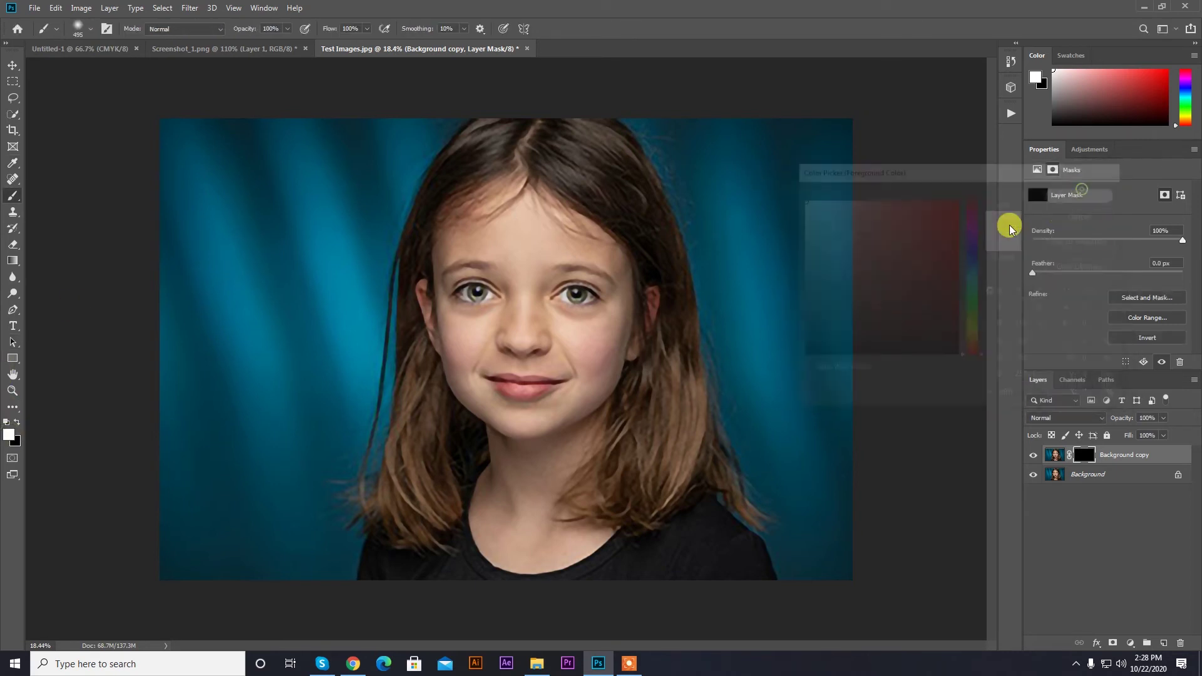
mouse_move(500, 190)
mouse_down()
mouse_move(448, 233)
mouse_move(502, 198)
mouse_move(556, 224)
mouse_move(543, 200)
mouse_move(611, 269)
mouse_move(601, 243)
mouse_move(609, 350)
mouse_move(616, 309)
mouse_move(585, 384)
mouse_move(603, 340)
mouse_move(577, 380)
mouse_move(535, 407)
mouse_move(470, 392)
mouse_move(430, 300)
mouse_move(442, 355)
mouse_move(432, 256)
mouse_move(505, 175)
mouse_move(461, 204)
mouse_move(422, 268)
mouse_move(421, 301)
mouse_move(462, 413)
mouse_move(583, 420)
mouse_move(592, 403)
mouse_move(564, 456)
mouse_move(568, 419)
mouse_move(488, 440)
mouse_move(477, 495)
mouse_move(559, 533)
mouse_move(613, 495)
mouse_move(535, 529)
mouse_move(479, 475)
mouse_move(476, 438)
mouse_move(584, 391)
mouse_move(553, 230)
mouse_move(528, 186)
mouse_move(489, 181)
mouse_move(613, 245)
mouse_move(572, 352)
mouse_move(557, 364)
mouse_move(484, 351)
mouse_move(465, 386)
mouse_move(542, 396)
mouse_move(592, 362)
mouse_move(607, 270)
mouse_move(546, 191)
mouse_move(503, 180)
mouse_move(453, 200)
mouse_move(419, 280)
mouse_move(455, 458)
mouse_up()
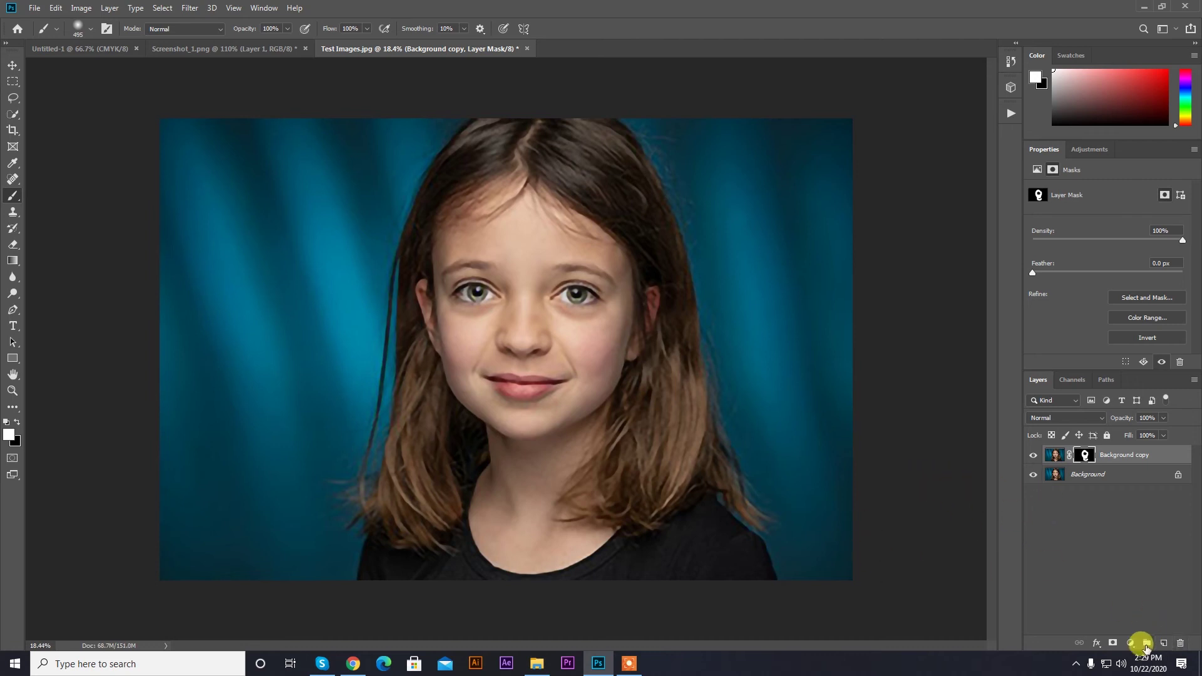
click(12, 65)
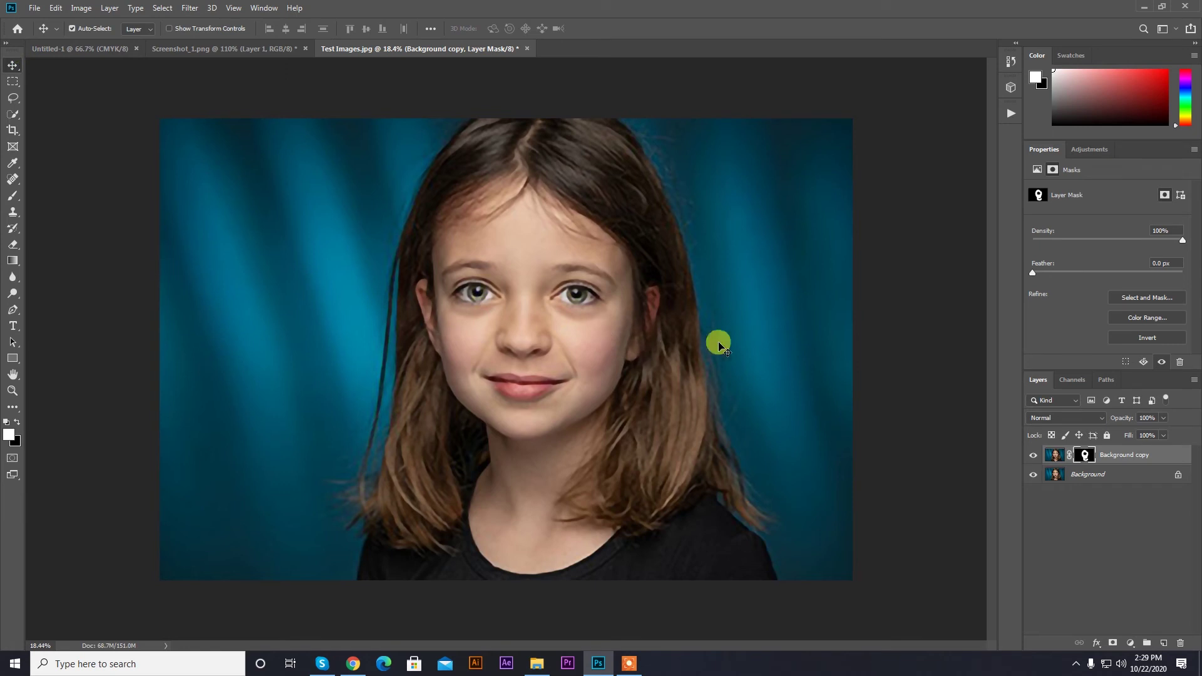
Add a Color Balance adjustment layer with midtones at Cyan-Red -18, Magenta-Green +4 and Yellow-Blue -6, and compare the portrait with and without it.
click(1131, 643)
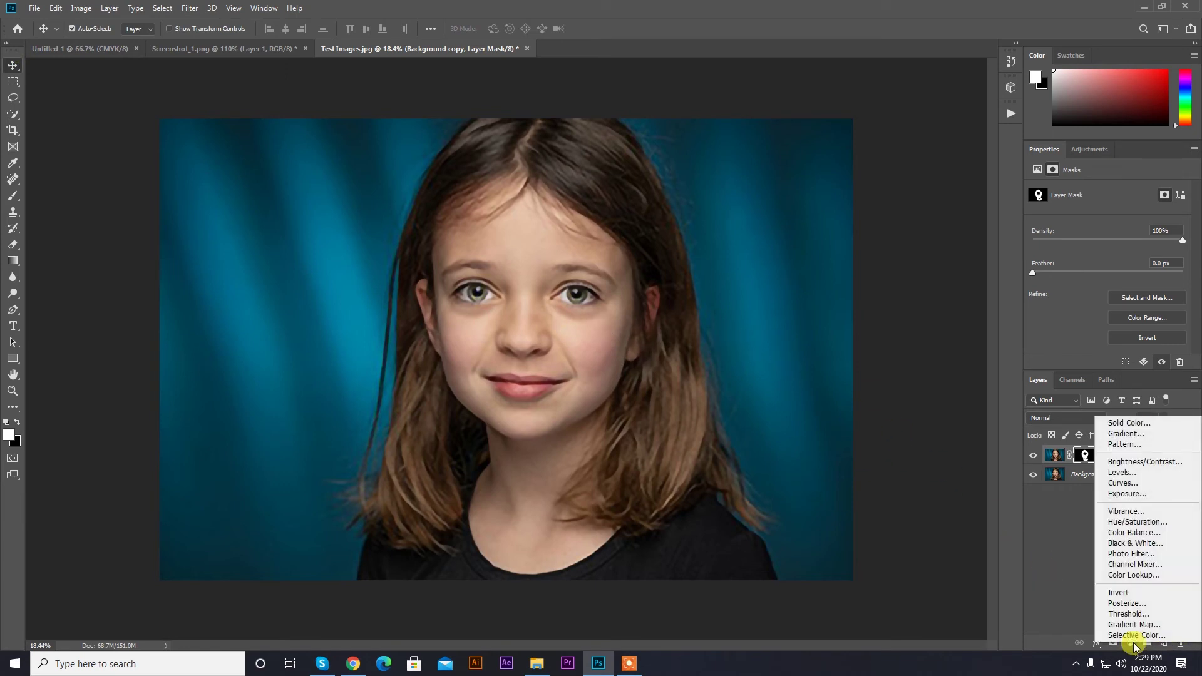
click(1141, 533)
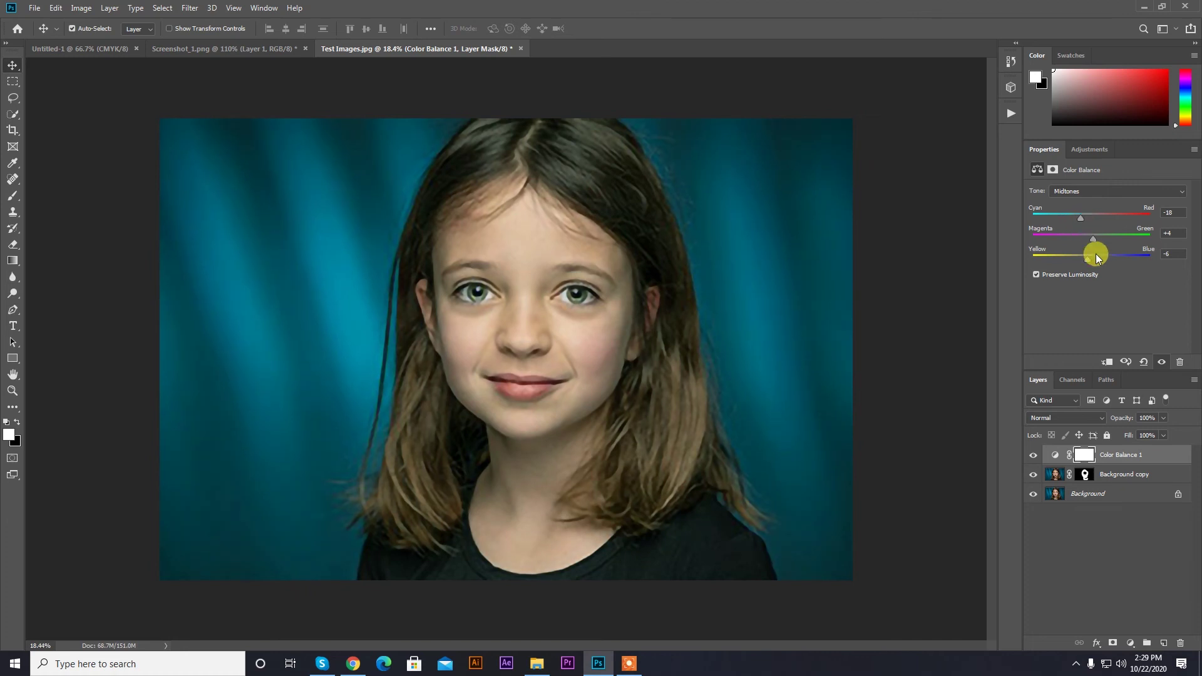
click(1033, 457)
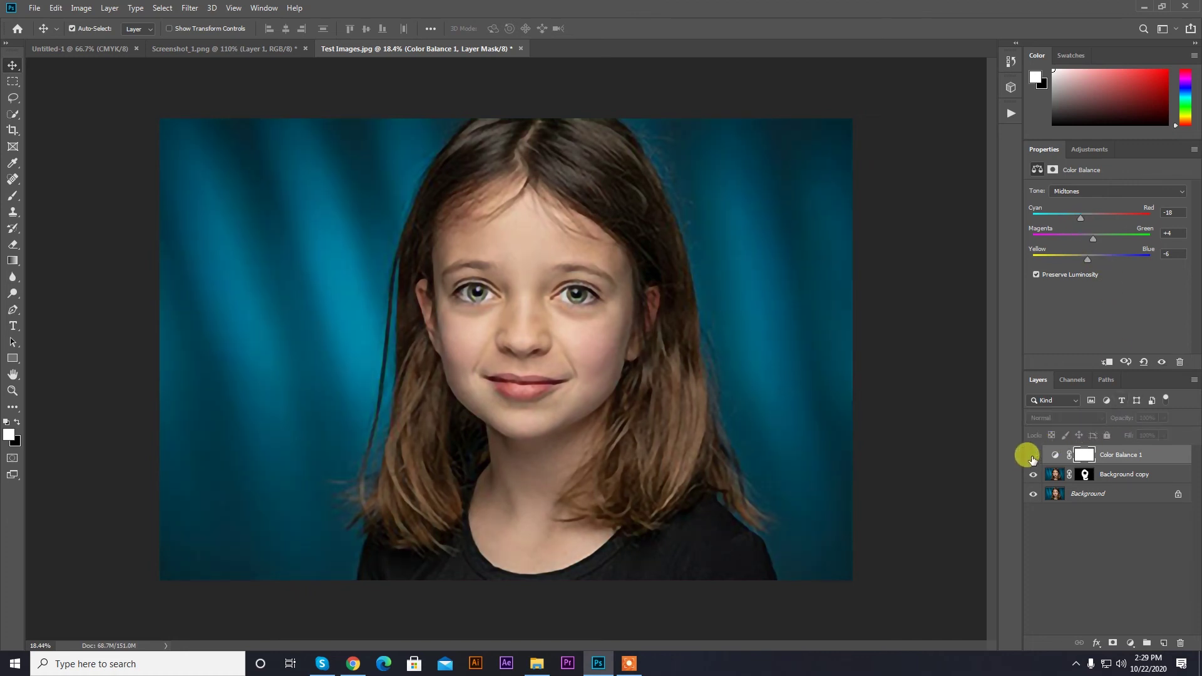
click(1034, 457)
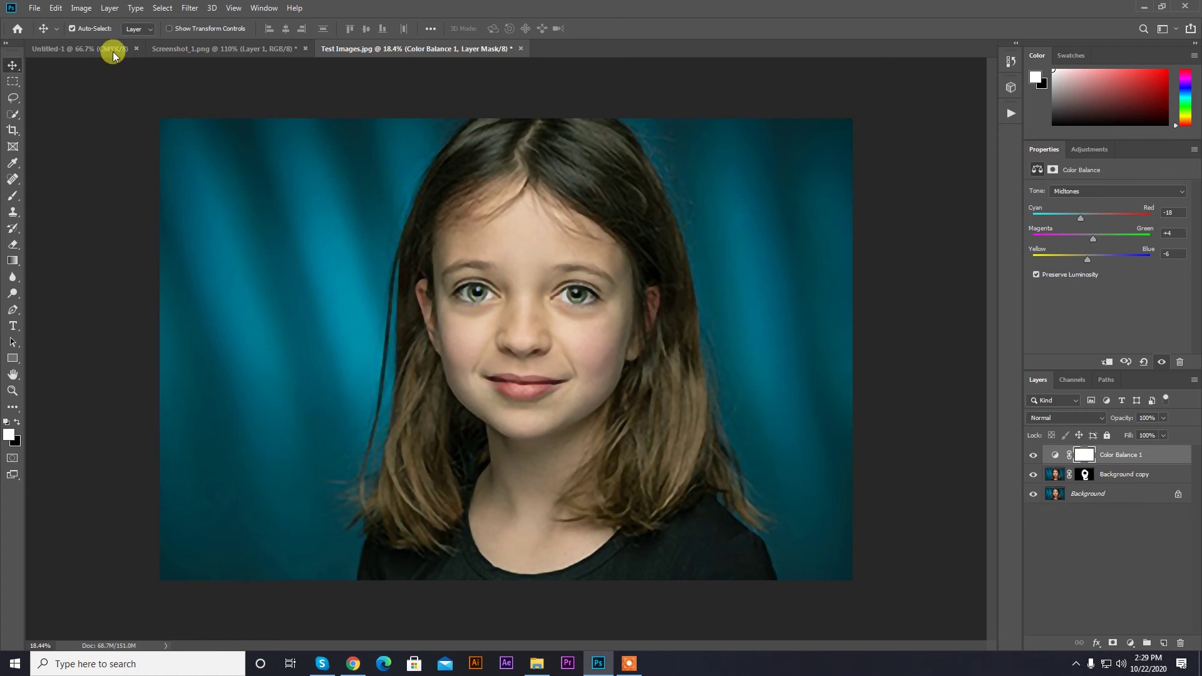
Set up saving a copy of the portrait in the Image folder as a JPEG named Test Images Ed.
click(33, 9)
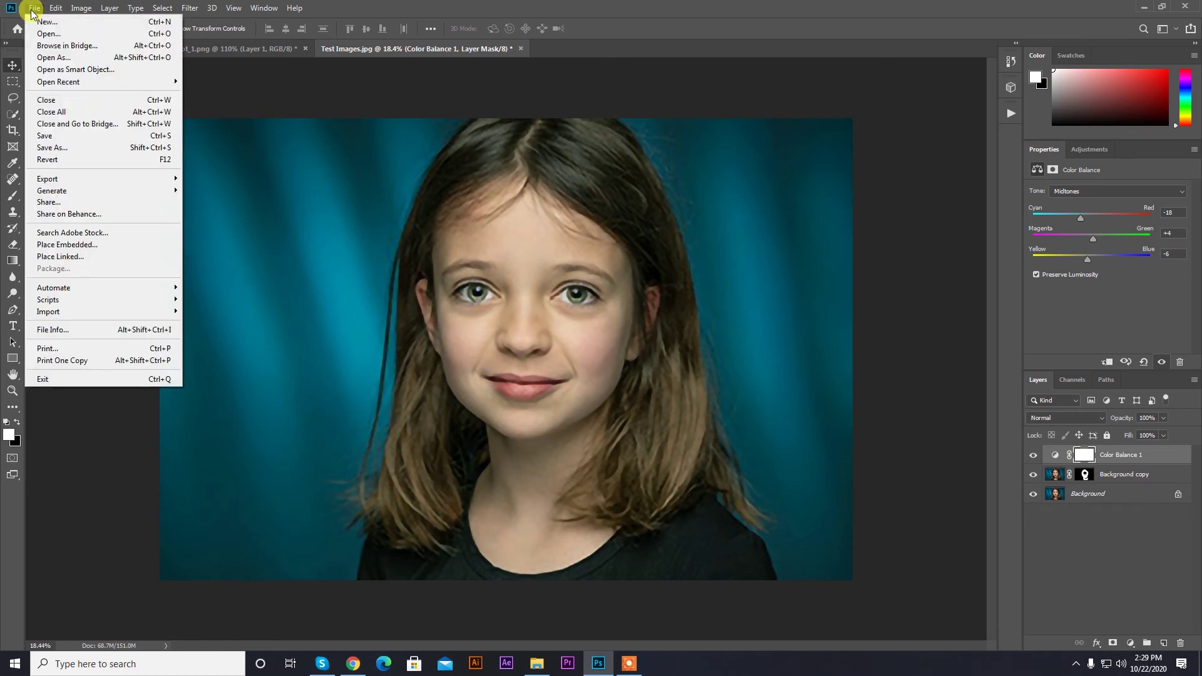
click(52, 147)
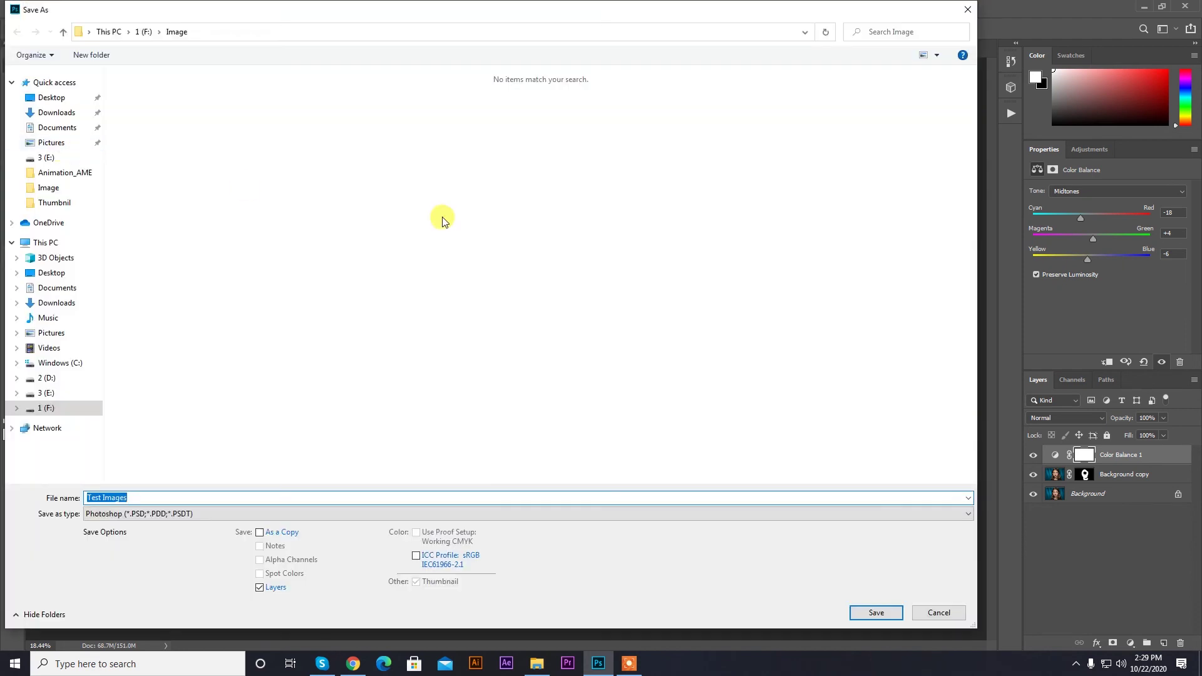
click(177, 514)
click(182, 416)
click(168, 514)
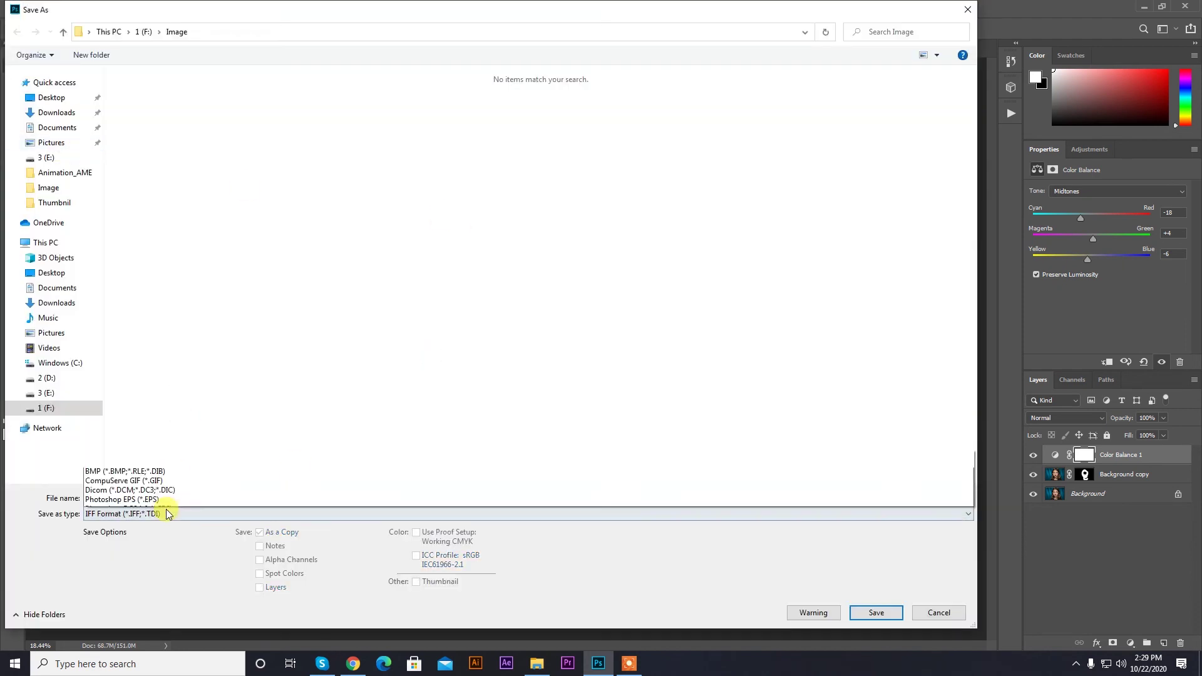
click(164, 391)
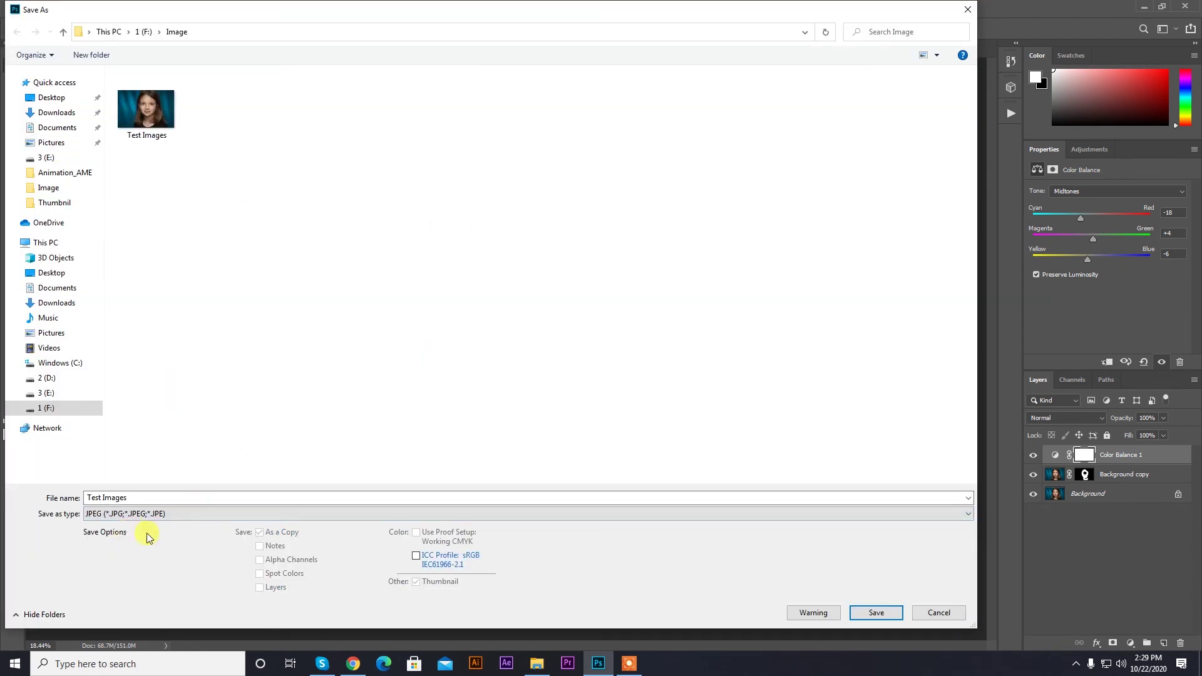
click(211, 499)
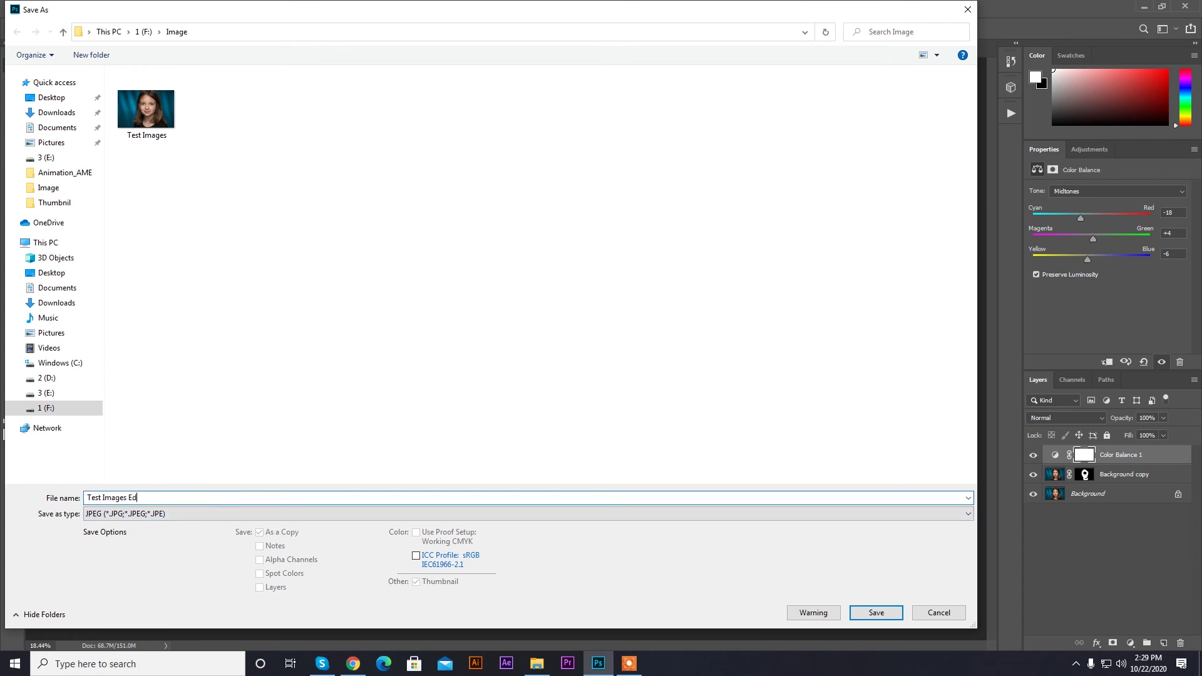
Save the JPEG at maximum quality 12 with the Baseline ("Standard") format option.
click(877, 613)
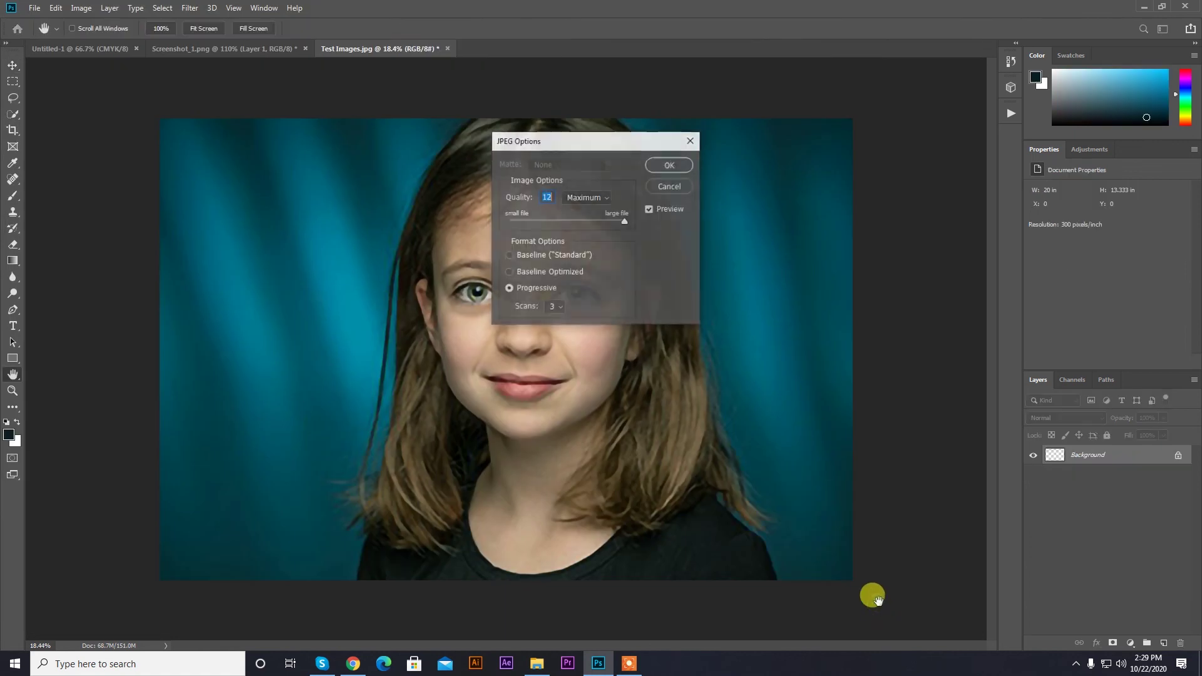
click(515, 255)
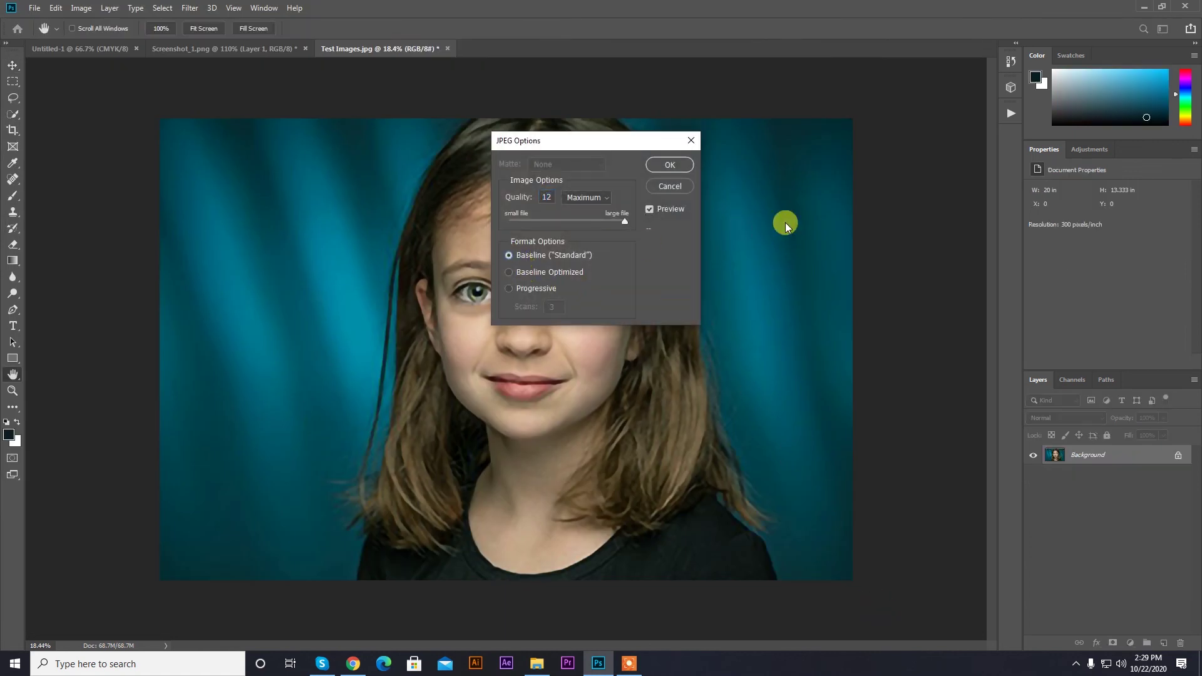
click(669, 164)
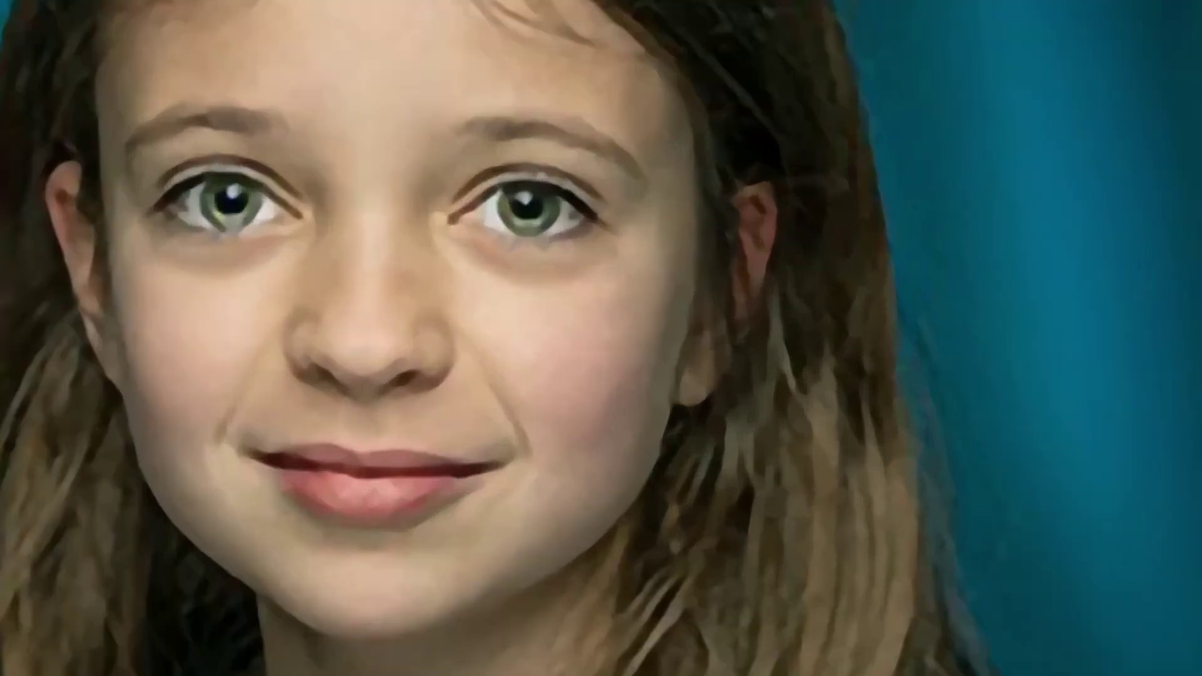
click(278, 56)
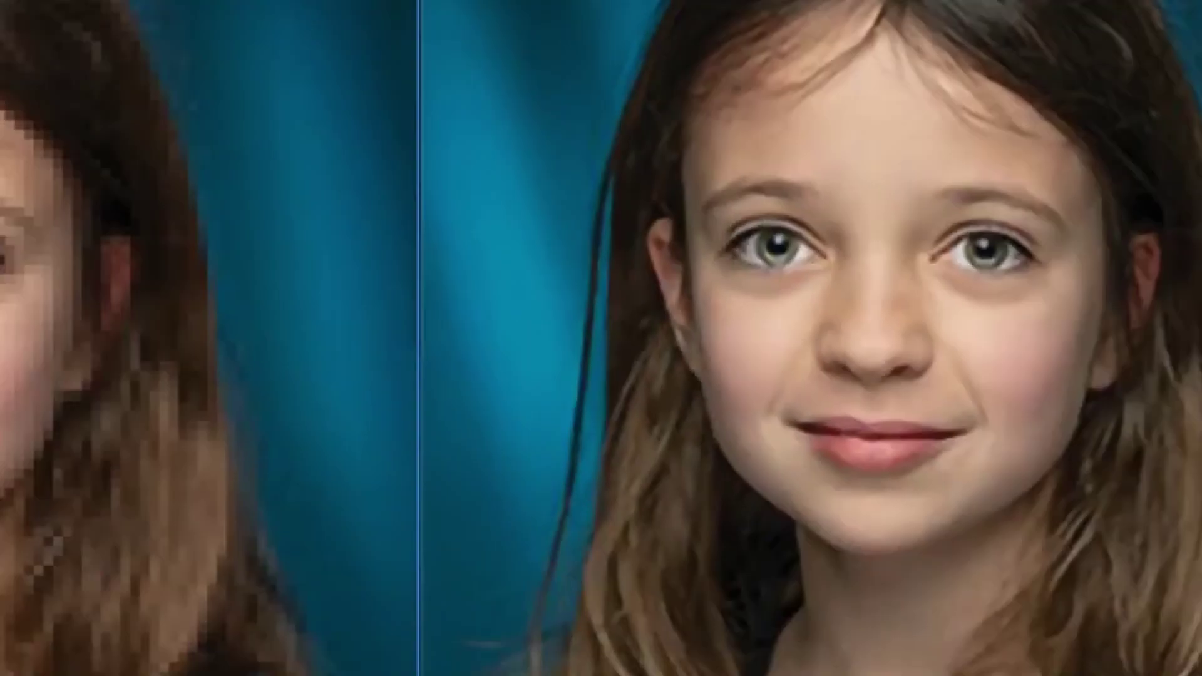